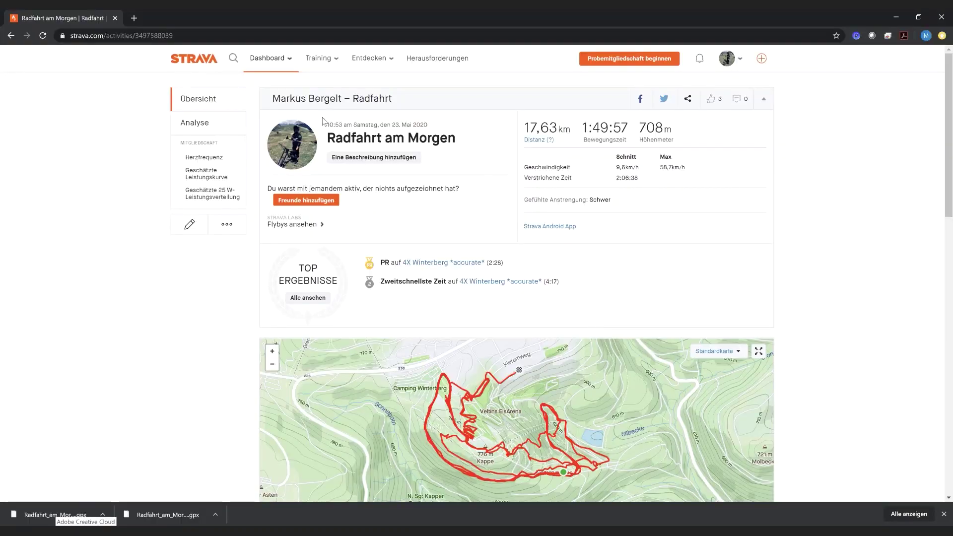
Step: Switch to After Effects, import the Radfahrt_am_Morgen.gpx ride into GEOlayers 3, expand it and frame it on the map
mouse_move(227, 226)
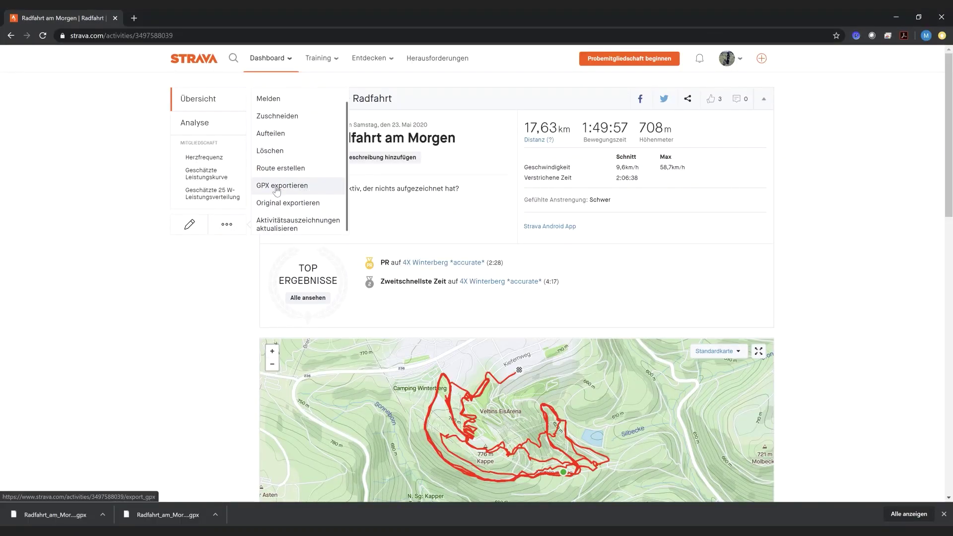
left_click(189, 531)
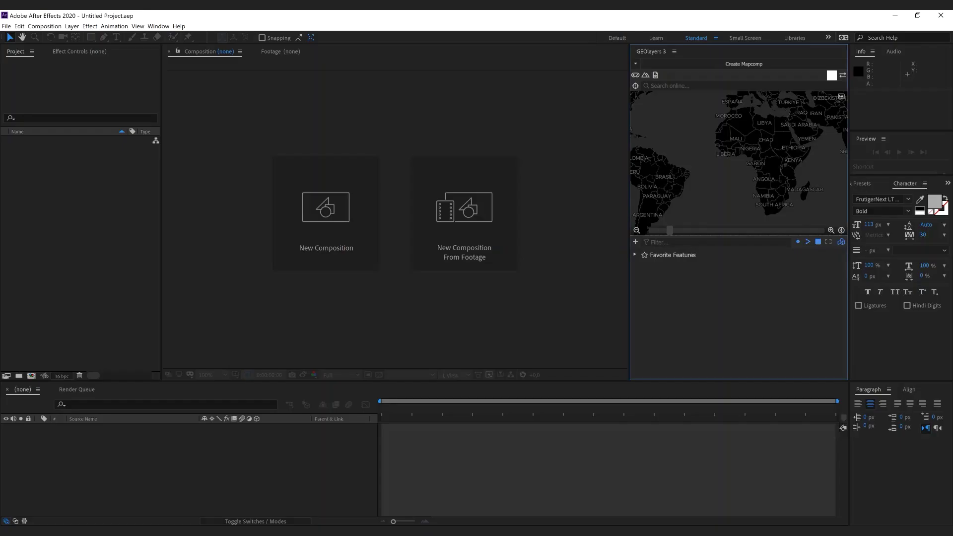
left_click_drag(188, 531, 698, 317)
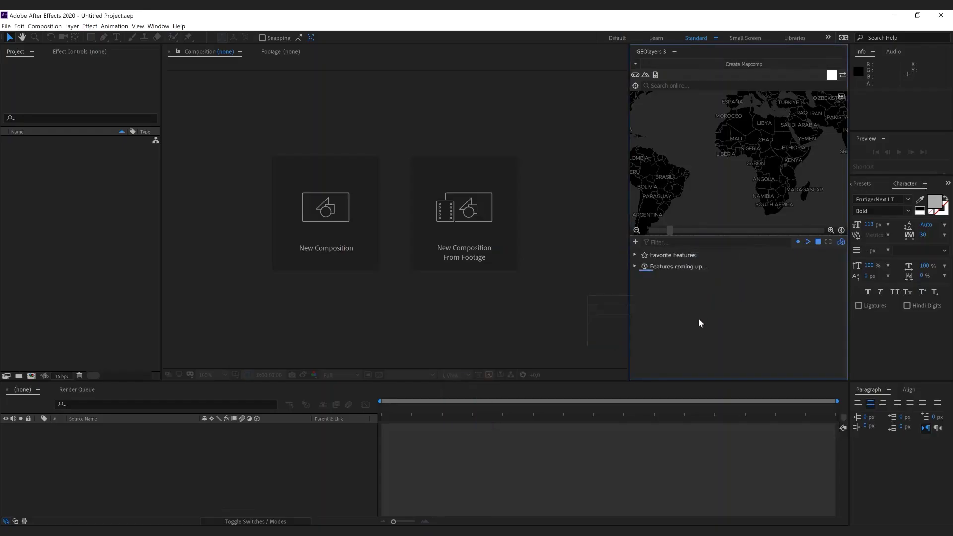
left_click(635, 266)
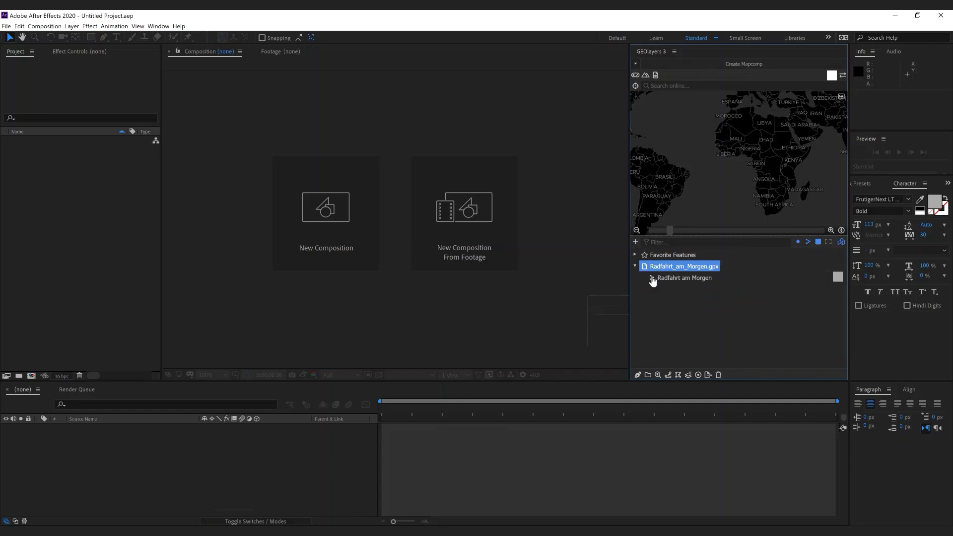
left_click(666, 268)
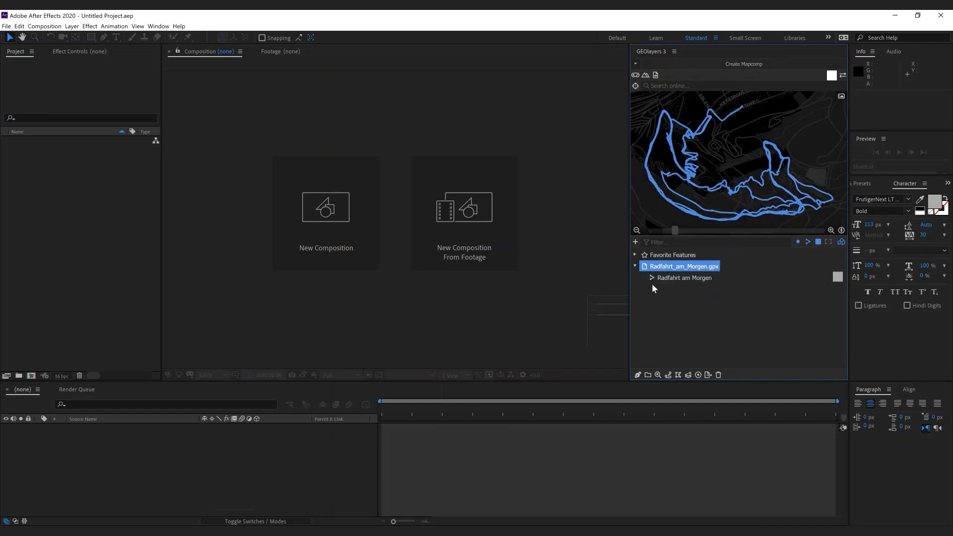
Step: Take the Radfahrt am Morgen line feature out of its GPX group and rename it Track
left_click(666, 281)
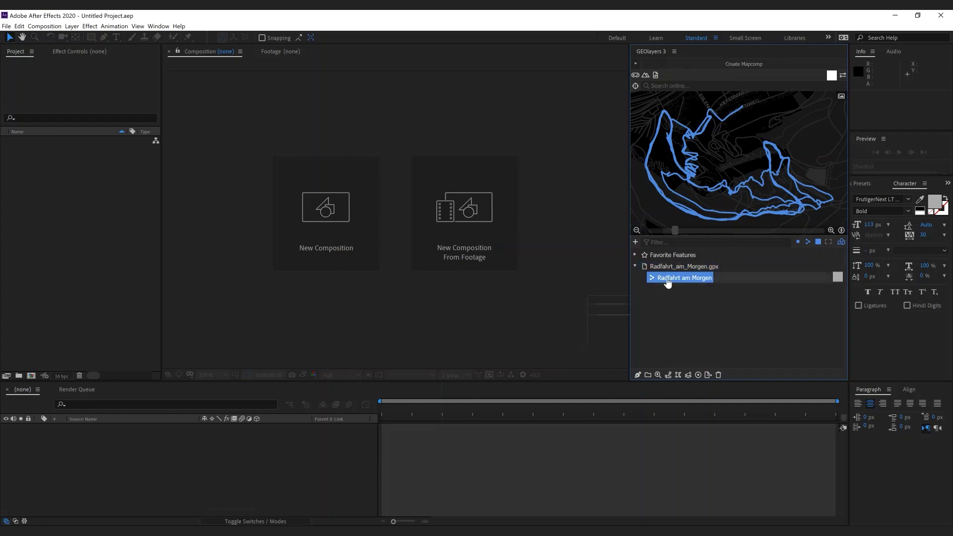
left_click(676, 267)
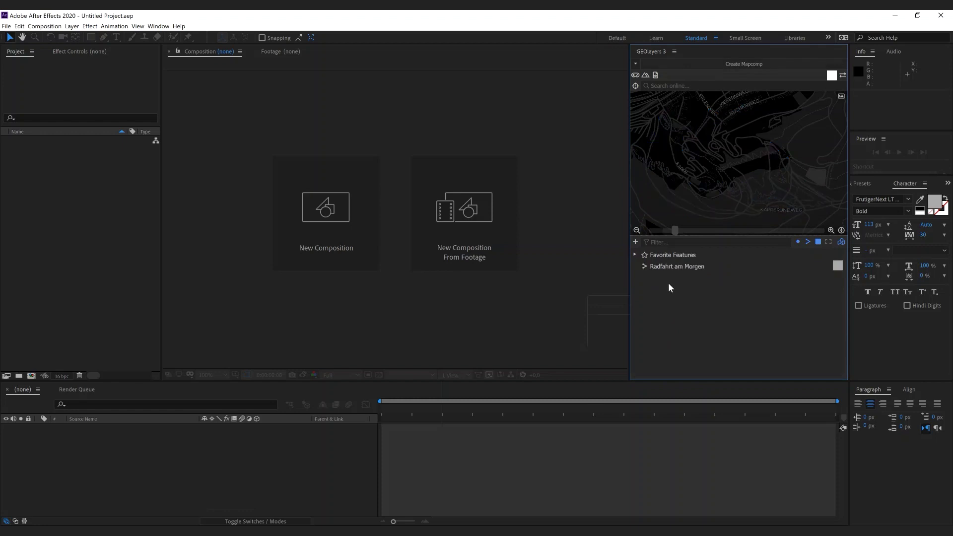
type("Track")
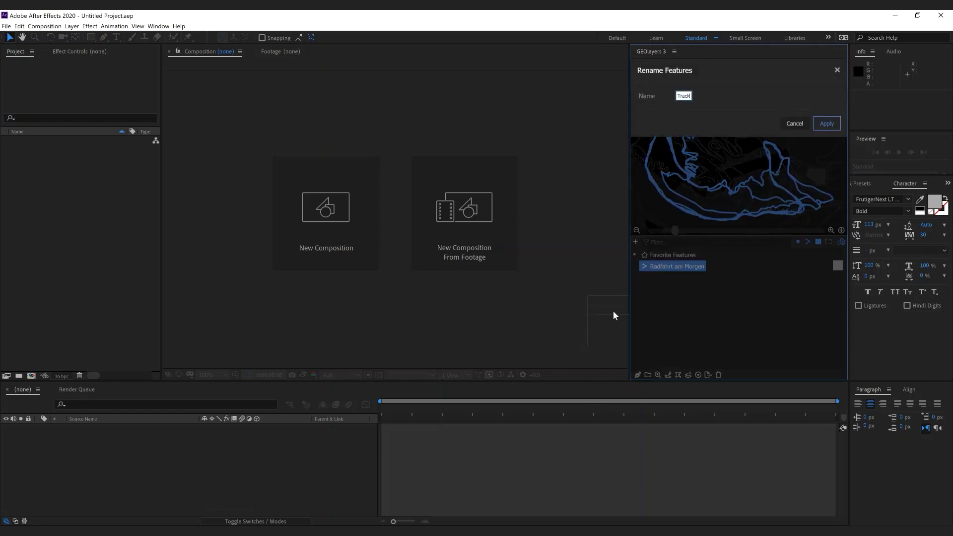
key("Return")
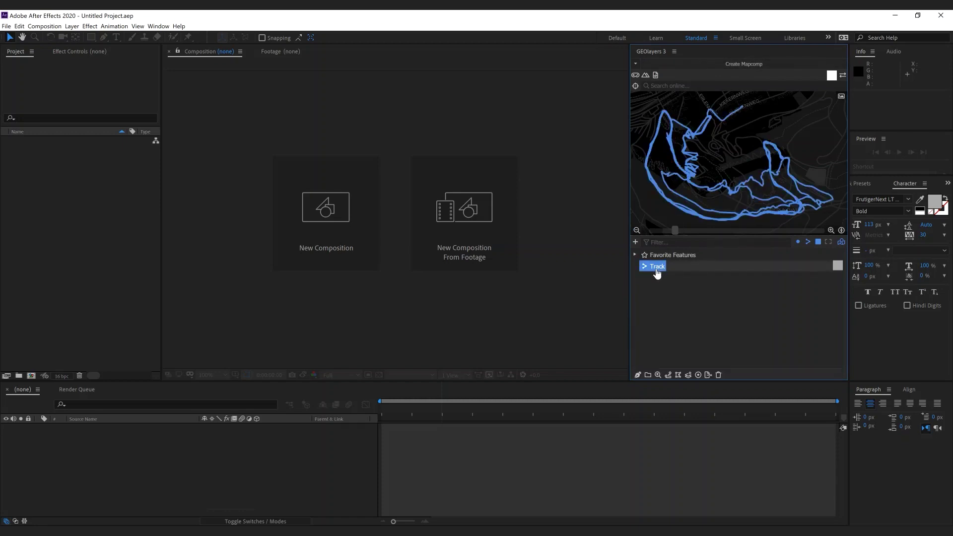
Step: Duplicate the Track feature and roughly trim the copy's start and end to one section in the second half of the ride
key("ctrl+d")
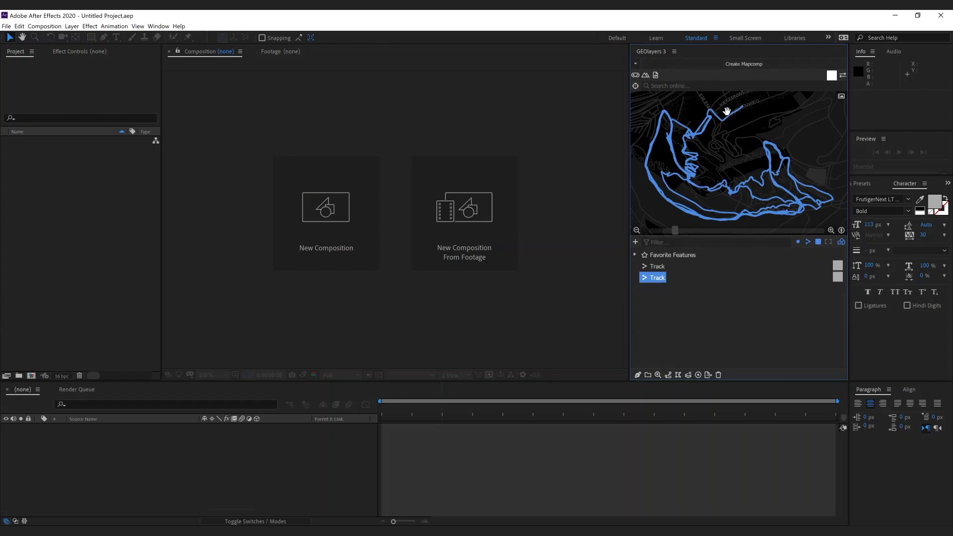
left_click(658, 376)
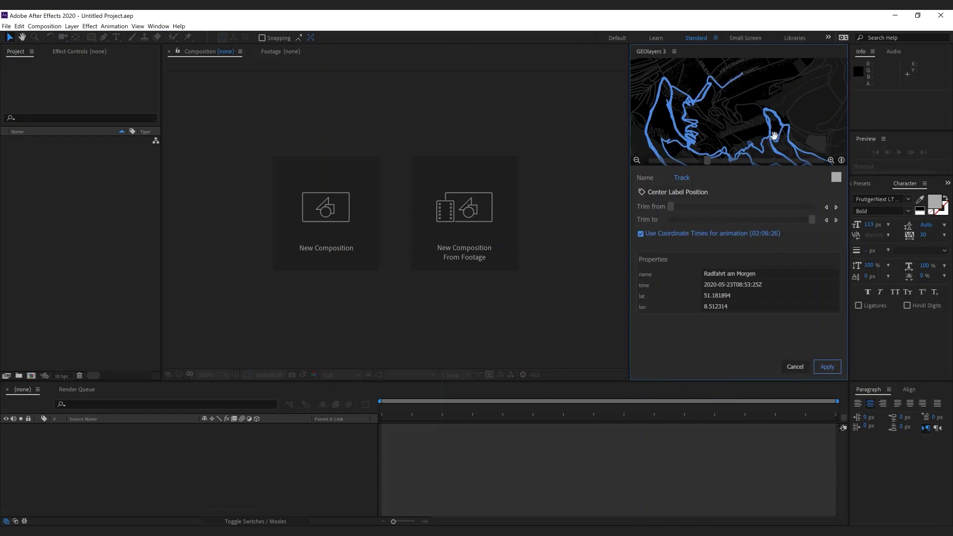
scroll(767, 135, "up", 3)
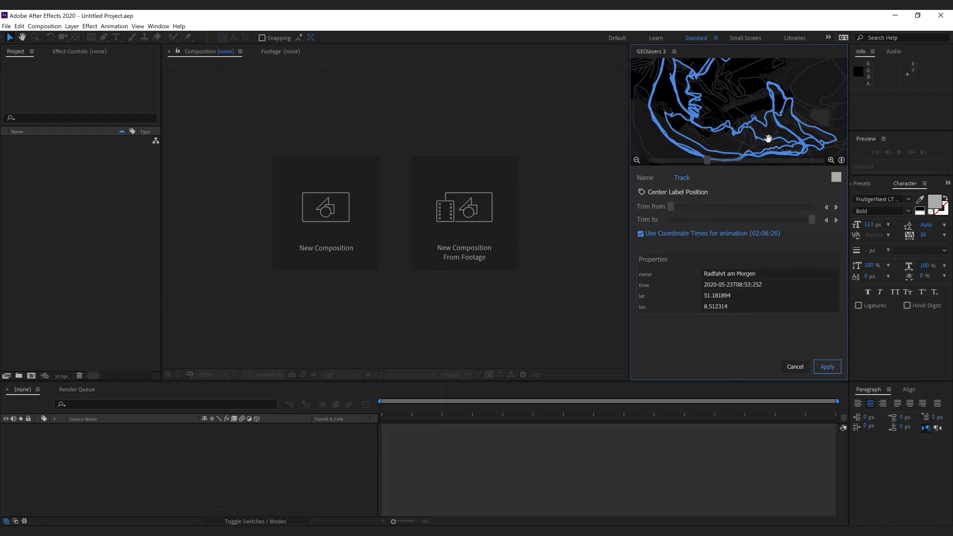
left_click_drag(673, 211, 736, 208)
left_click_drag(795, 227, 759, 226)
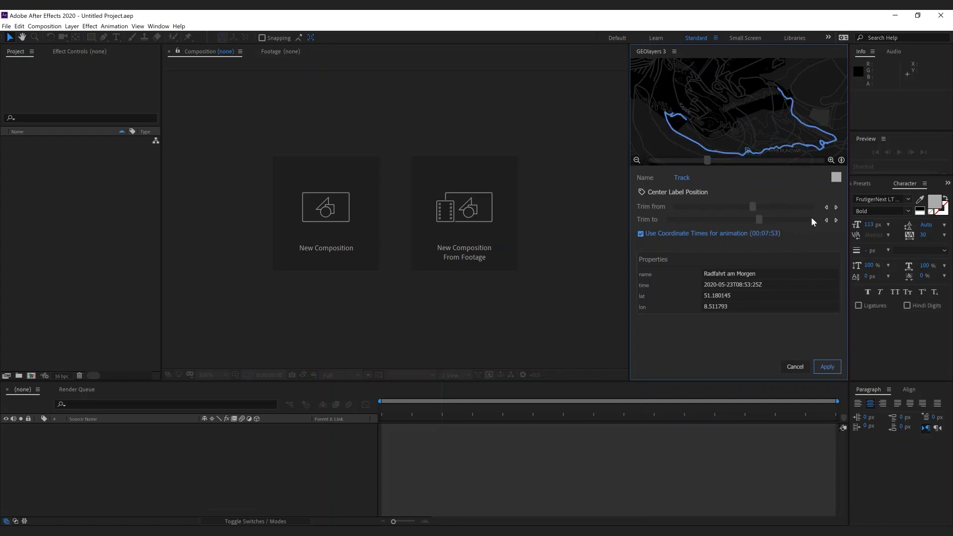
Step: Fine-tune the trimmed copy by moving its start point forward and its end point back along the route
left_click(831, 160)
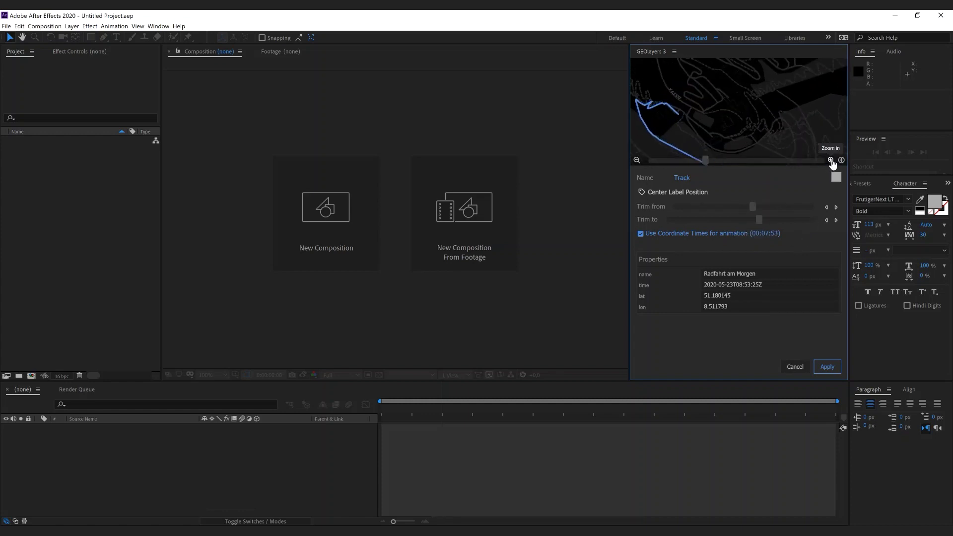
left_click_drag(809, 101, 789, 142)
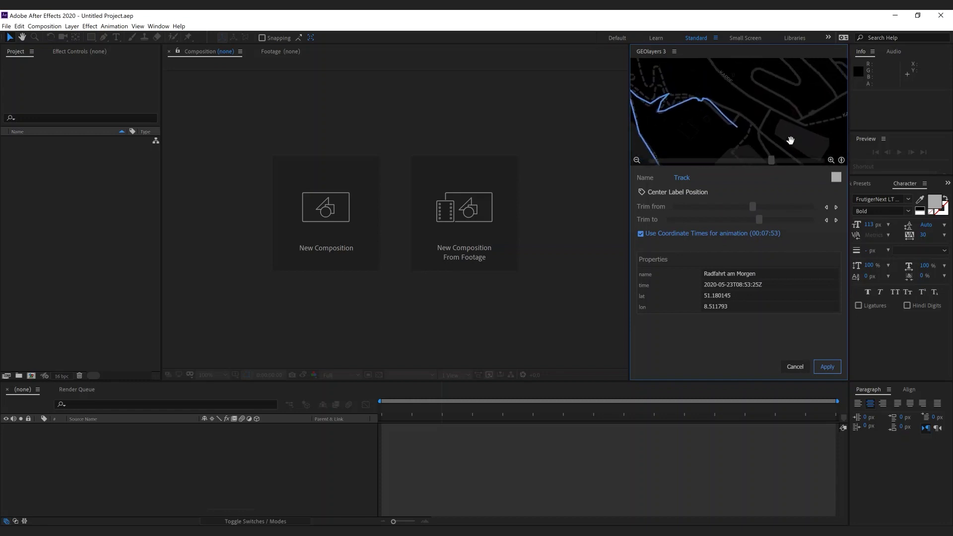
left_click(837, 208)
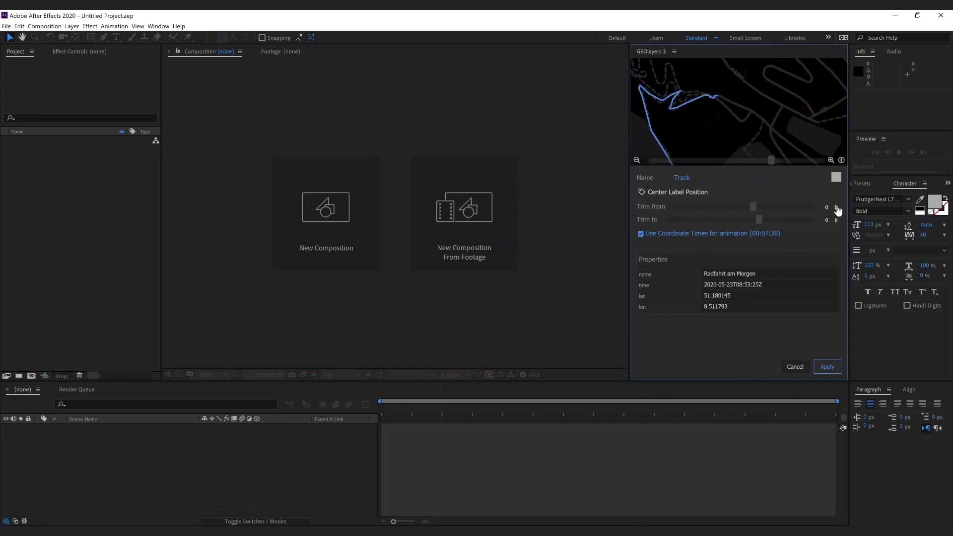
left_click(837, 208)
left_click(837, 208)
left_click(826, 220)
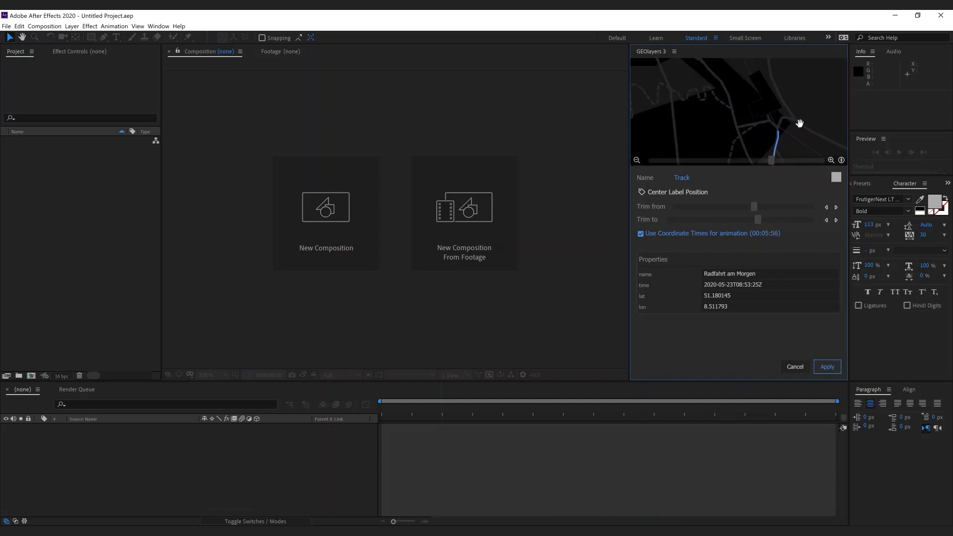
Step: Name the trimmed feature Flow Country, turn off coordinate times for its animation, and apply the changes
left_click(683, 178)
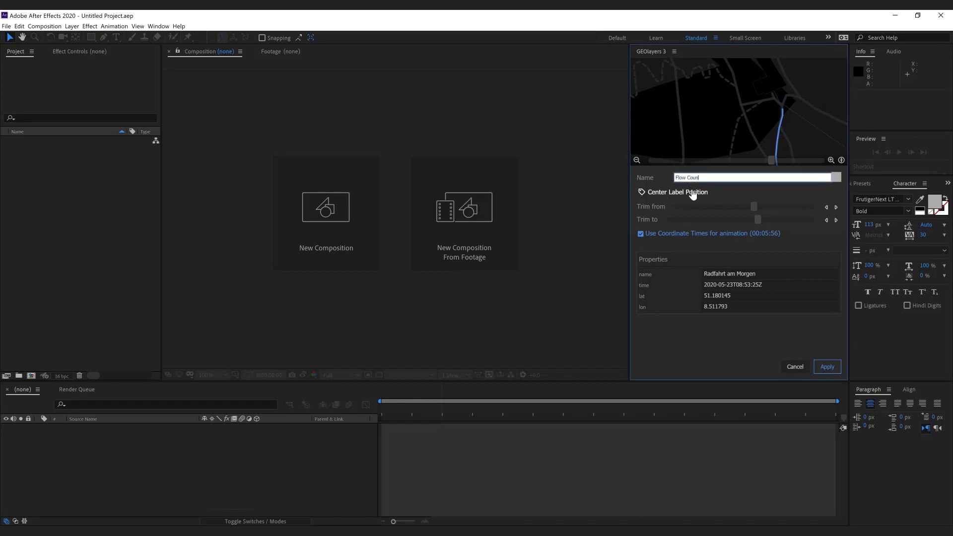
type("Flow Country")
key("Return")
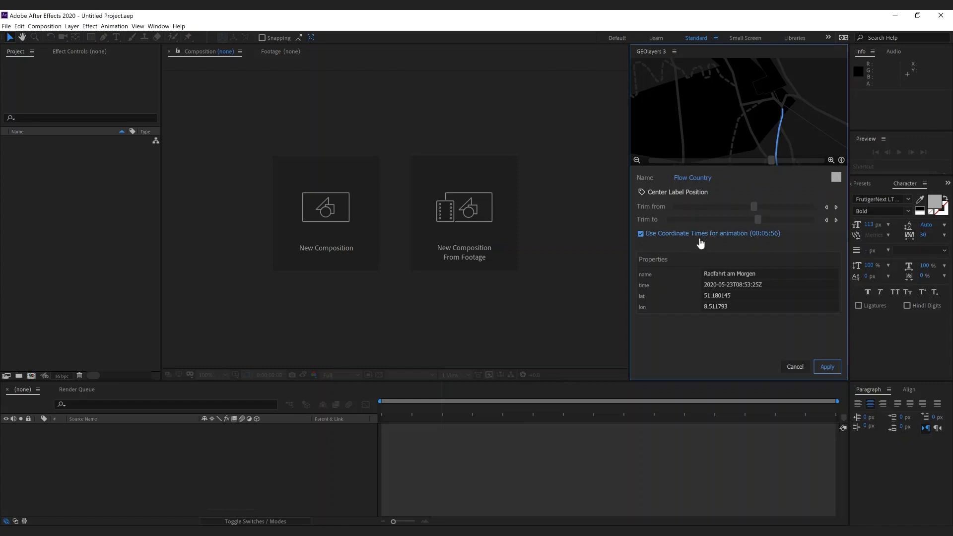
left_click_drag(757, 112, 755, 90)
left_click_drag(660, 149, 779, 123)
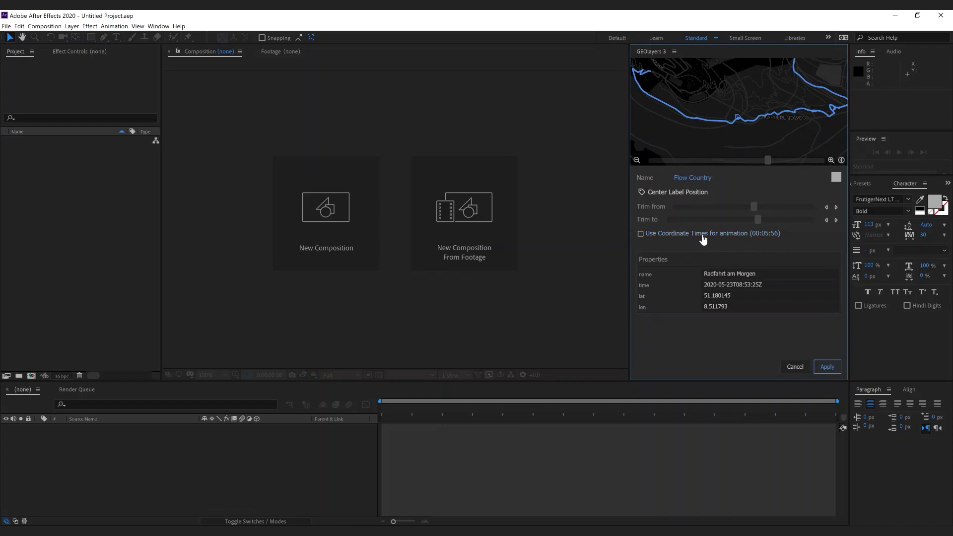
left_click(823, 367)
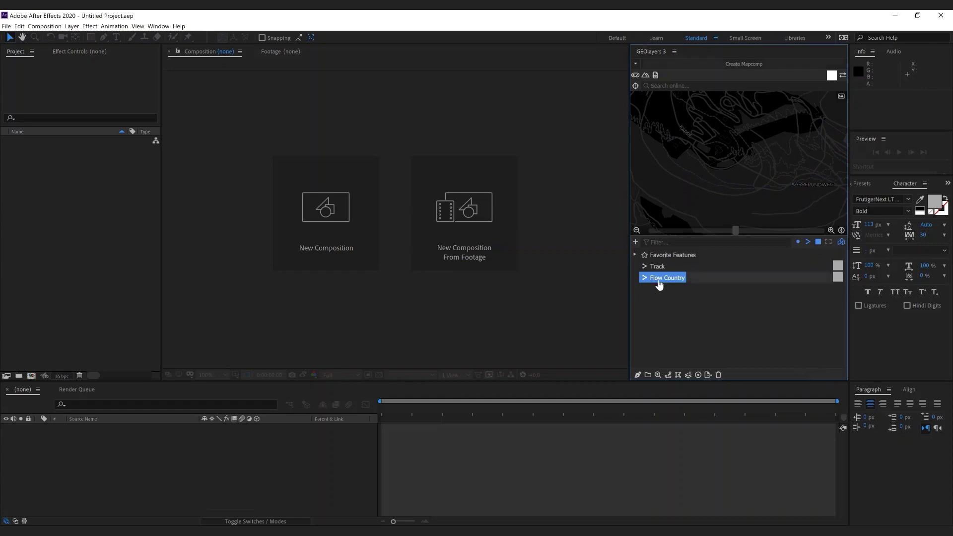
Step: Open the 3D Landscape template project from the GEOlayers projects in its Trapcode Mir 3 version
left_click(674, 52)
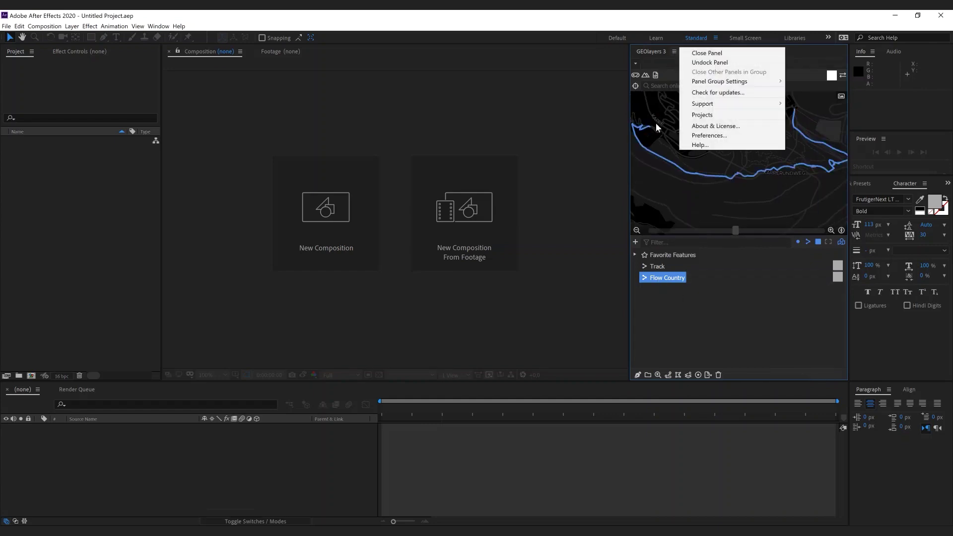
left_click(713, 116)
left_click(685, 142)
left_click_drag(844, 120, 856, 294)
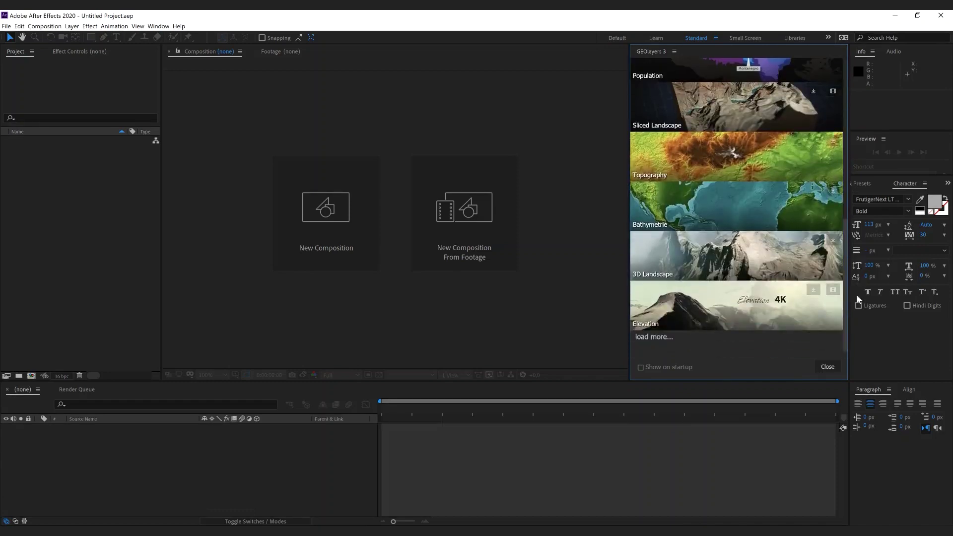
left_click(712, 260)
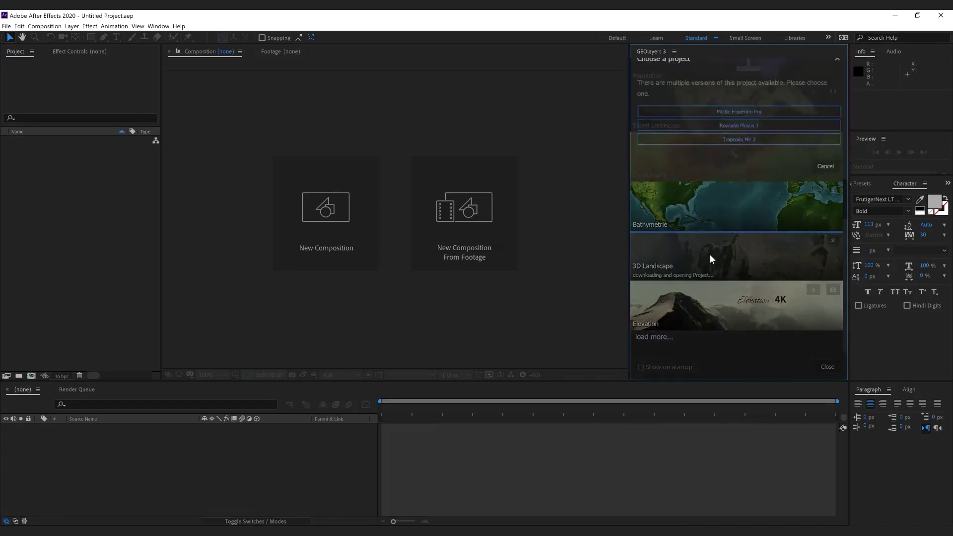
left_click(768, 152)
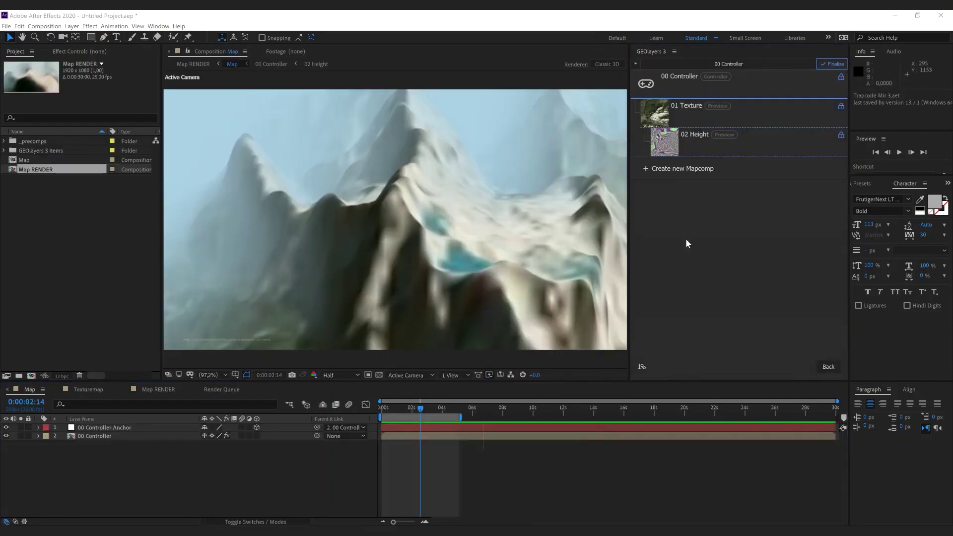
Step: Frame the 00 Controller mapcomp on the Track feature and finalize its texture and height maps
left_click(677, 88)
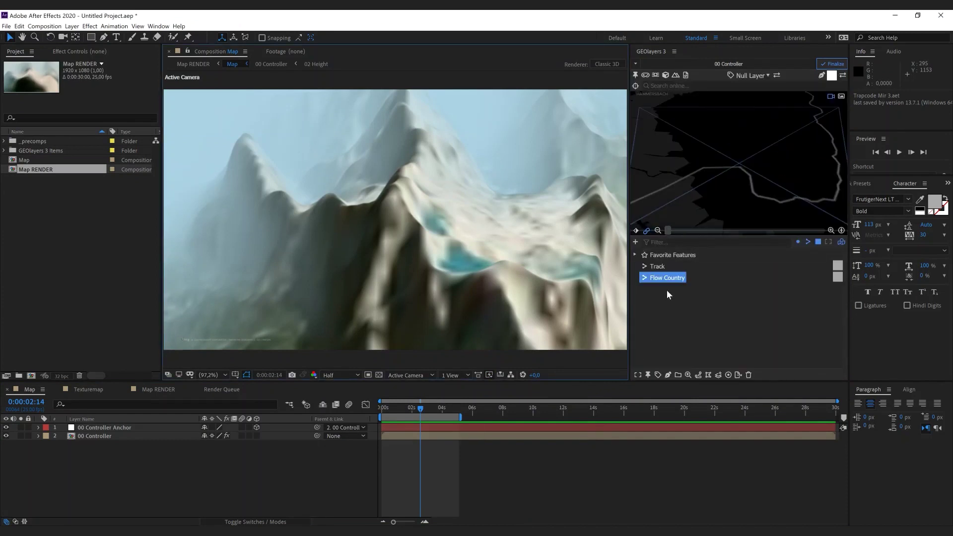
left_click(656, 267)
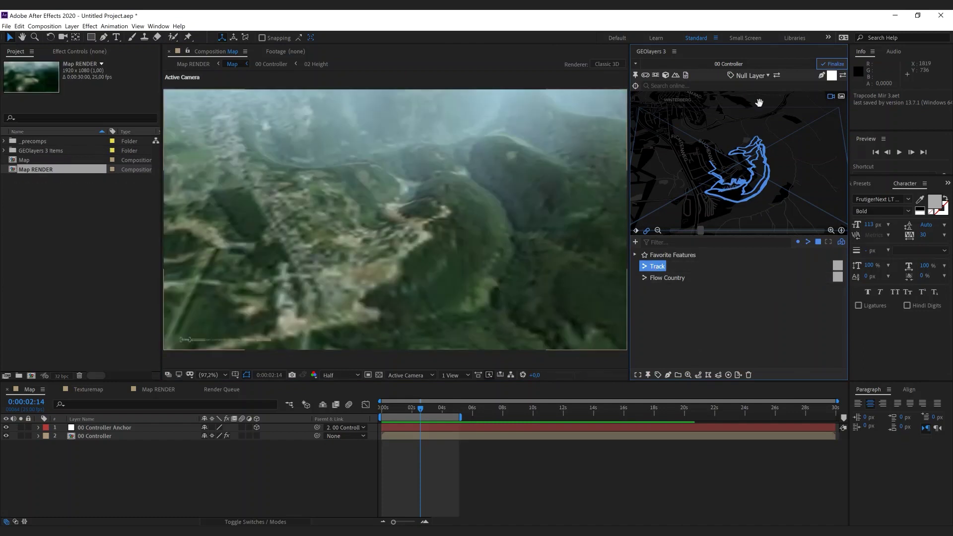
left_click(834, 64)
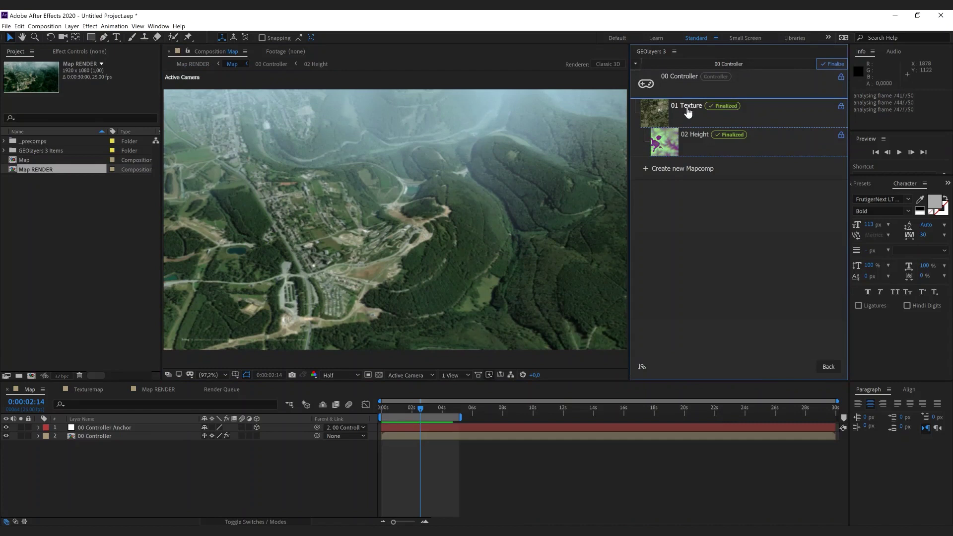
Step: Open the 01 Texture mapcomp at 100% view and move the white dashed 3px style to first place among the shape layer styles
left_click(688, 112)
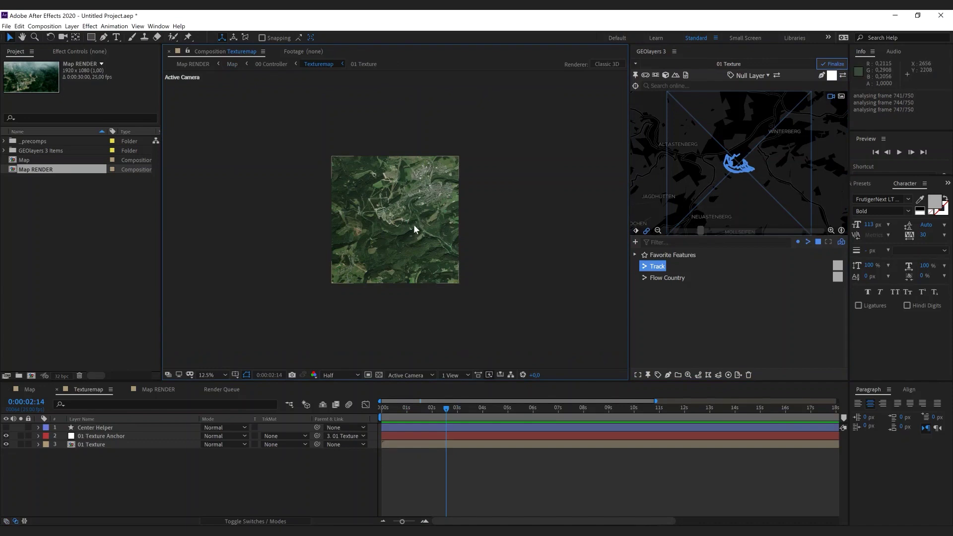
key("slash")
left_click(832, 77)
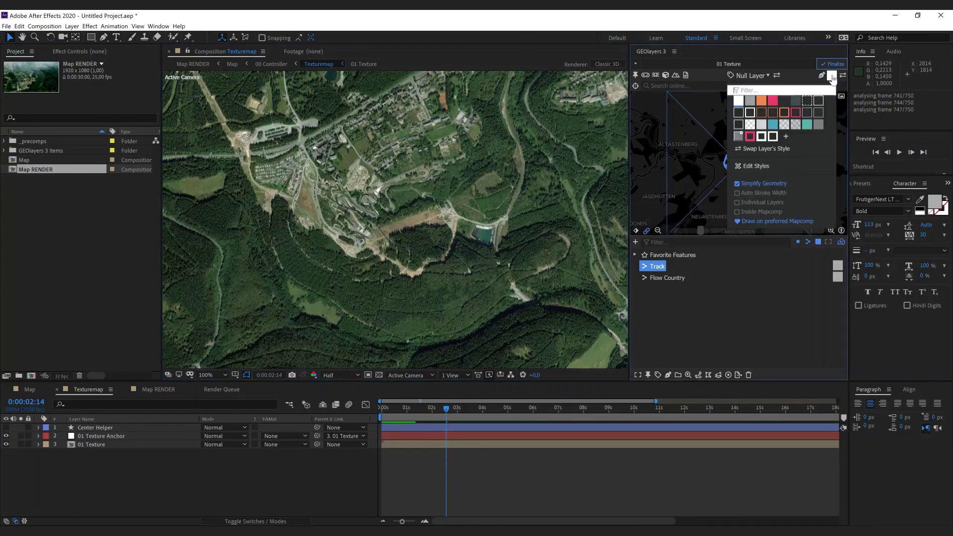
left_click(764, 173)
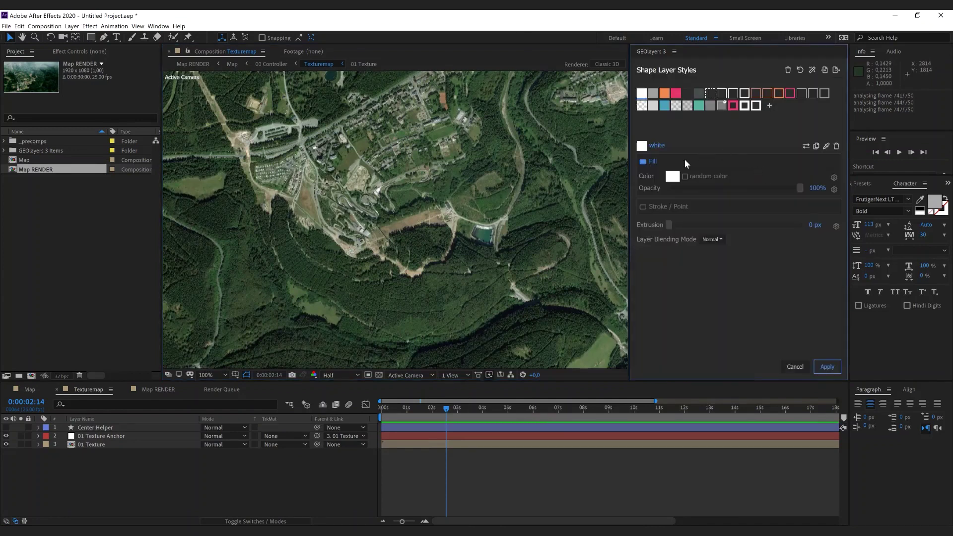
left_click_drag(711, 94, 643, 95)
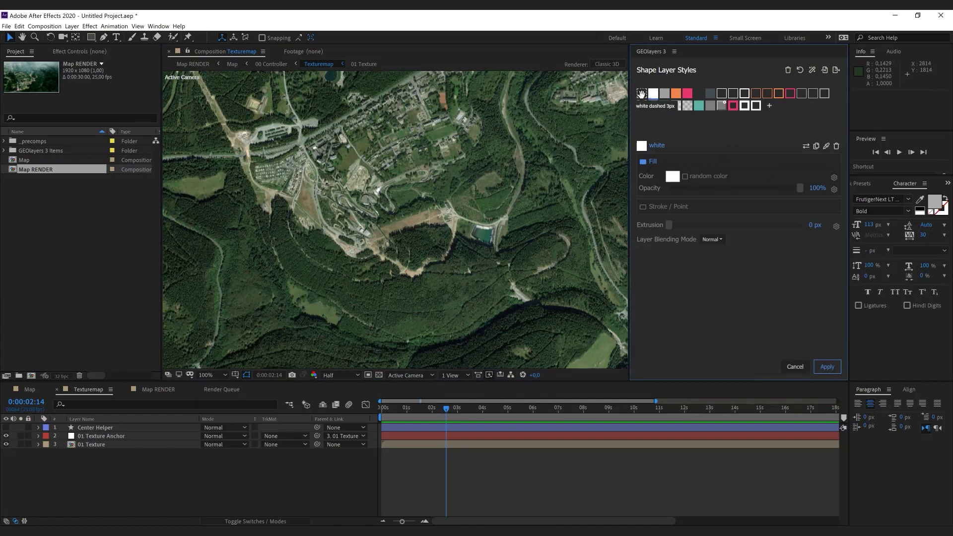
left_click(641, 93)
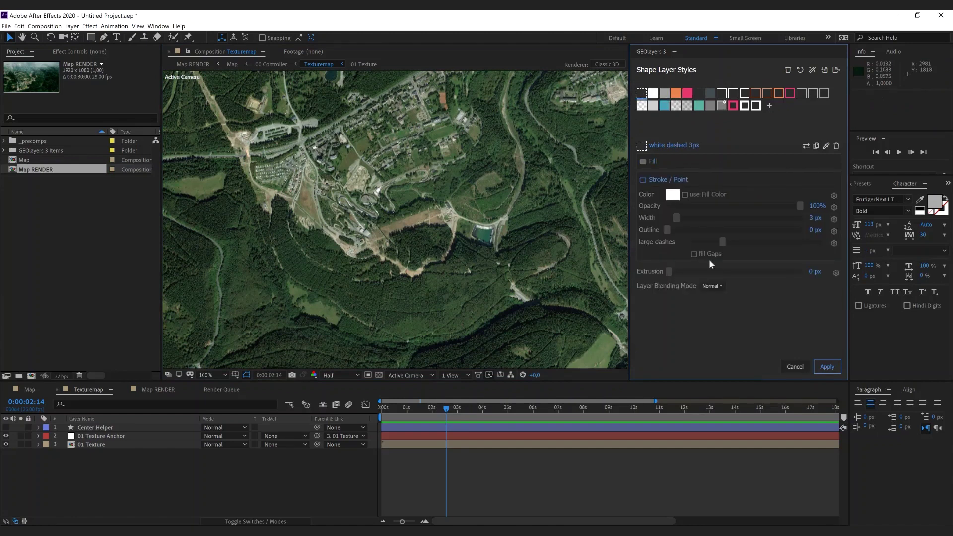
Step: Make the white dashed 3px stroke dotted at 50% opacity and set its layer blending mode to Add
left_click_drag(721, 248, 838, 250)
left_click(816, 208)
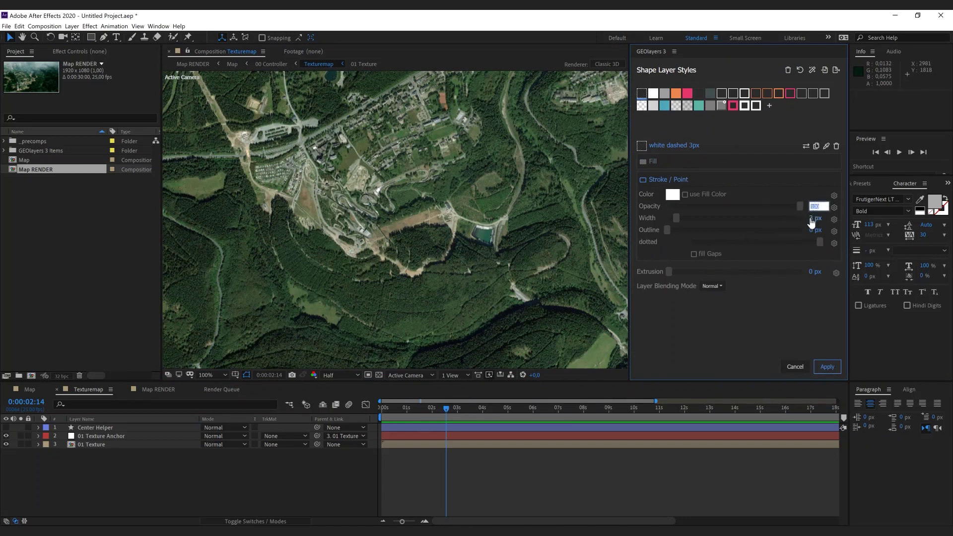
key("Return")
left_click(712, 287)
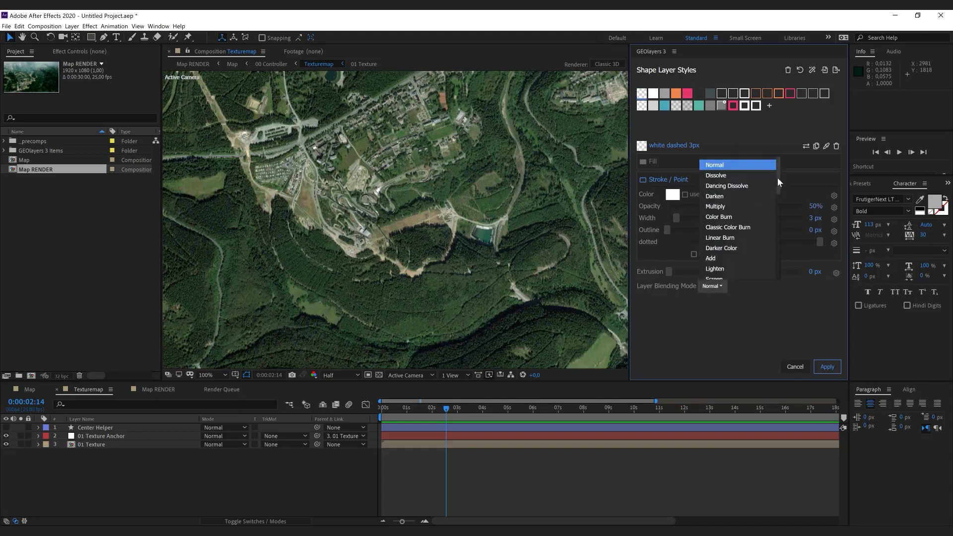
scroll(780, 180, "down", 1)
left_click(726, 226)
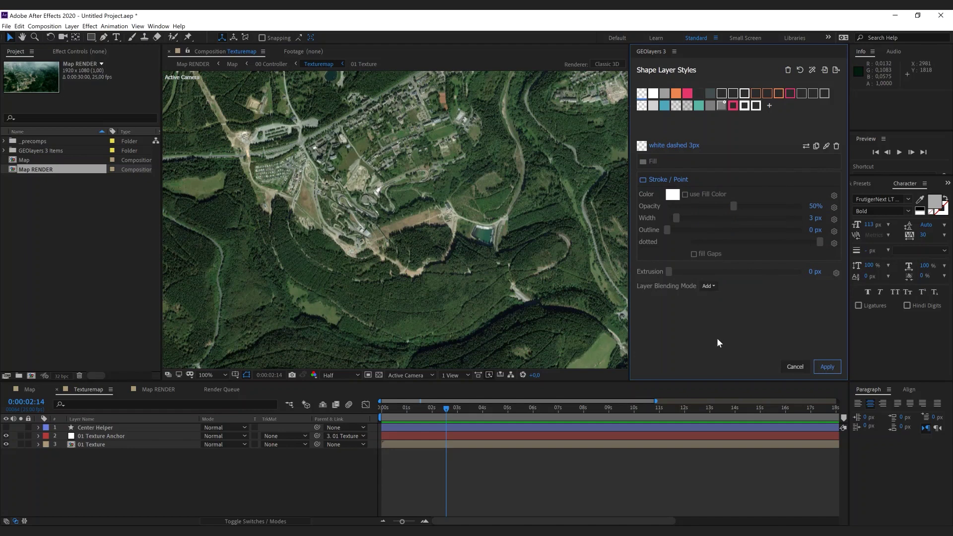
Step: Rename the white dotted stroke style to Track
double_click(690, 146)
type("Trad")
type("k")
left_click(687, 320)
Step: Move the orange and pink stroke styles directly after the Track style, remove all the remaining styles and apply the changes
left_click_drag(782, 92, 654, 94)
left_click_drag(788, 96, 666, 94)
left_click(678, 97)
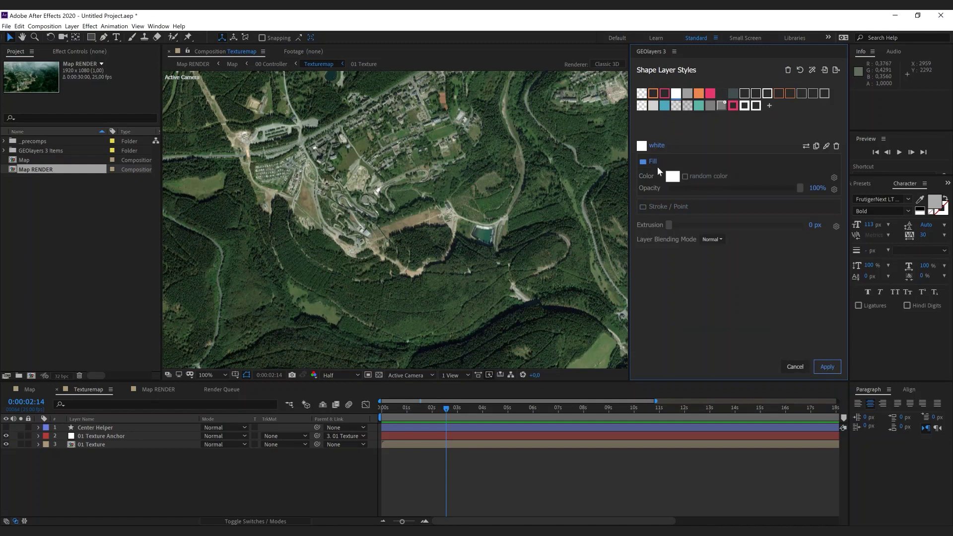
left_click(837, 147)
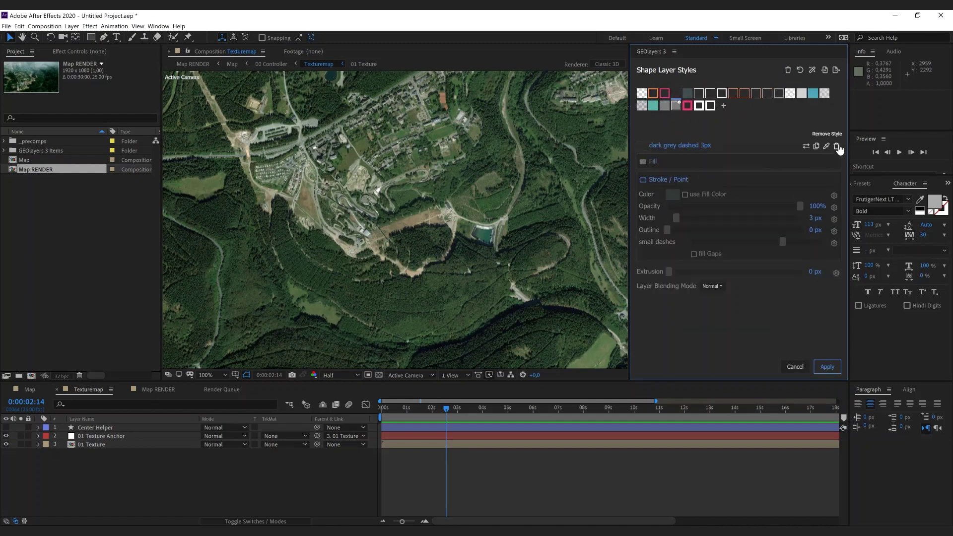
left_click(838, 147)
left_click(837, 147)
left_click(838, 148)
left_click(837, 147)
left_click(827, 367)
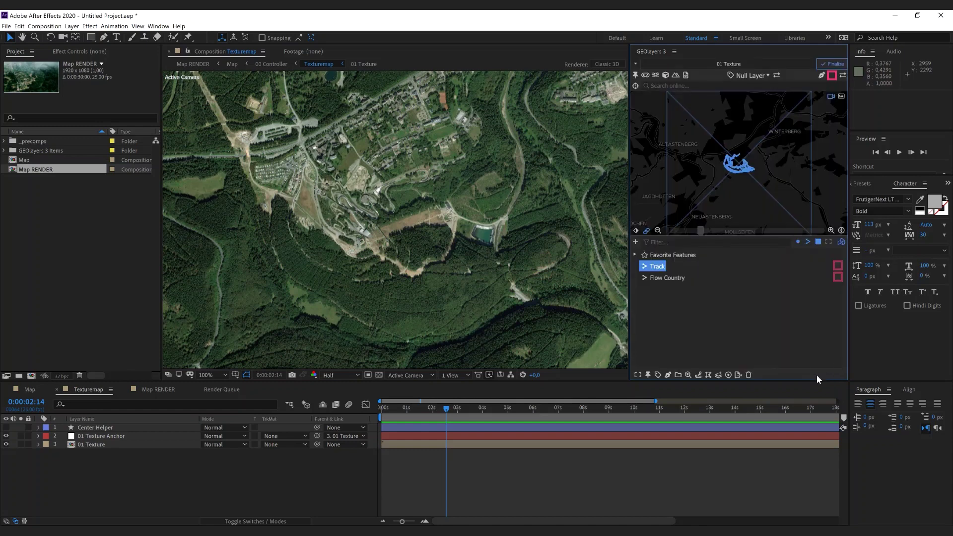
Step: Draw the Track feature as a shape layer in the Texturemap comp using the dotted Track style
left_click(832, 76)
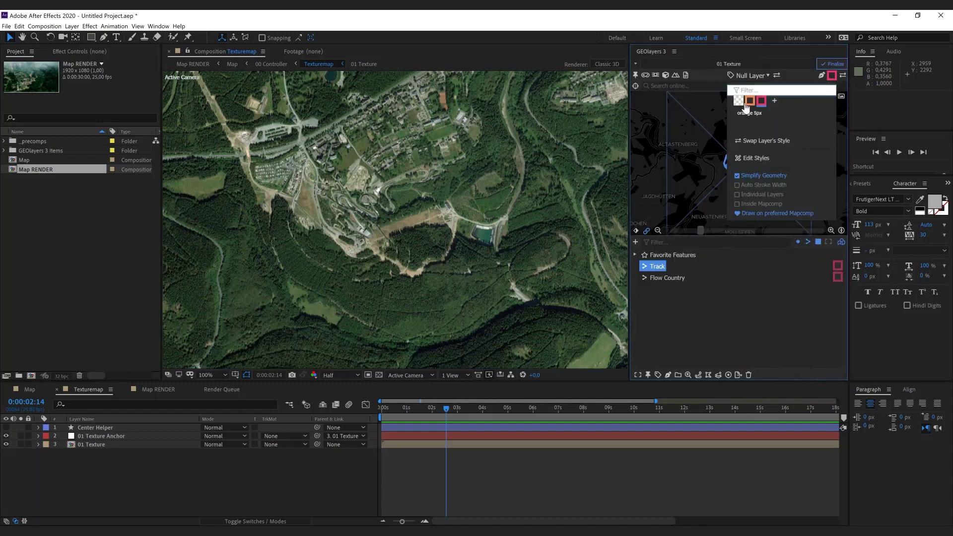
left_click(740, 100)
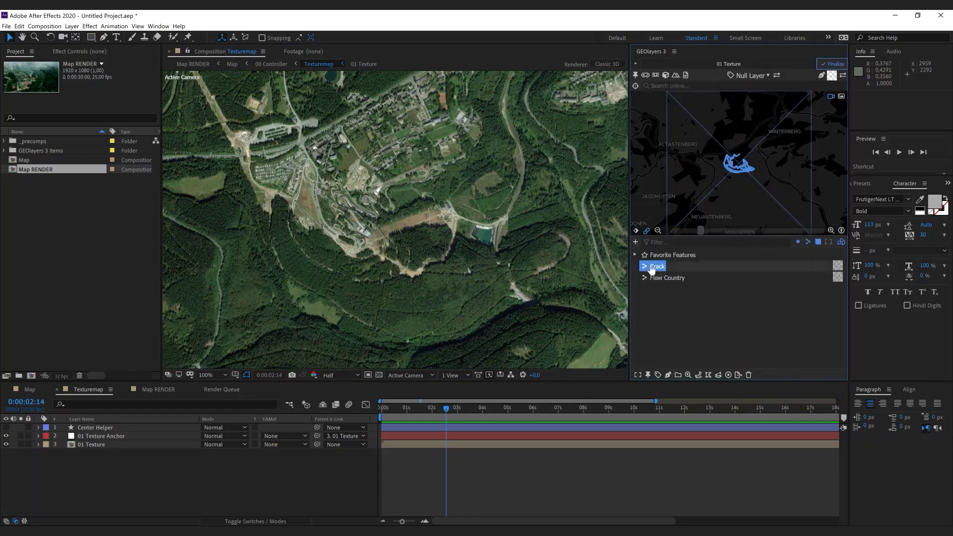
left_click(669, 376)
left_click(700, 349)
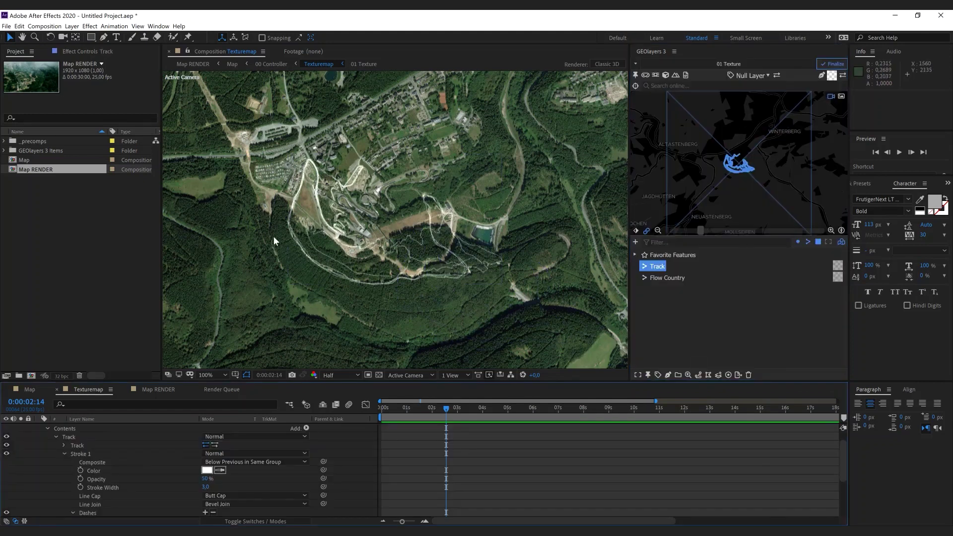
left_click(667, 334)
Step: Draw the Flow Country feature as an animated shape layer in the pink stroke style, growing from 2 to 12 seconds
left_click(664, 278)
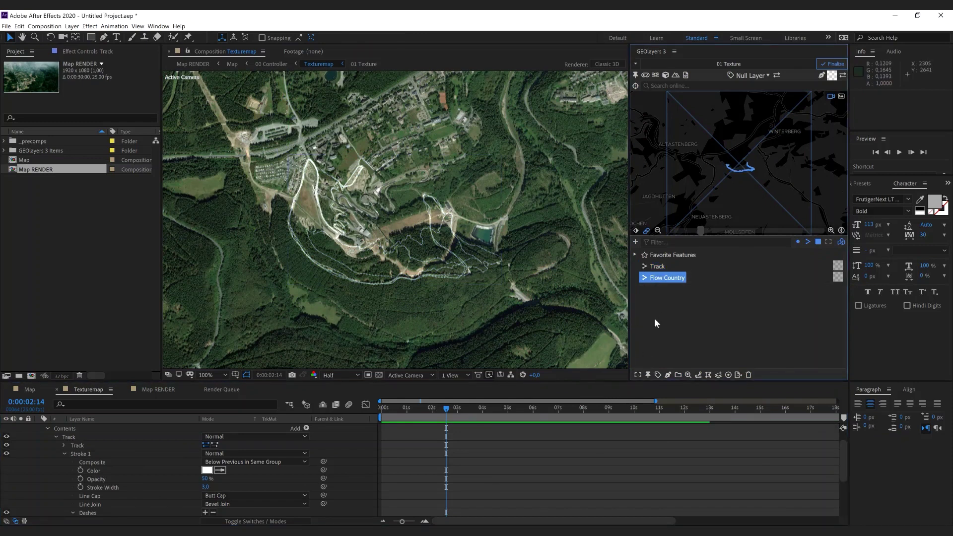
left_click(832, 231)
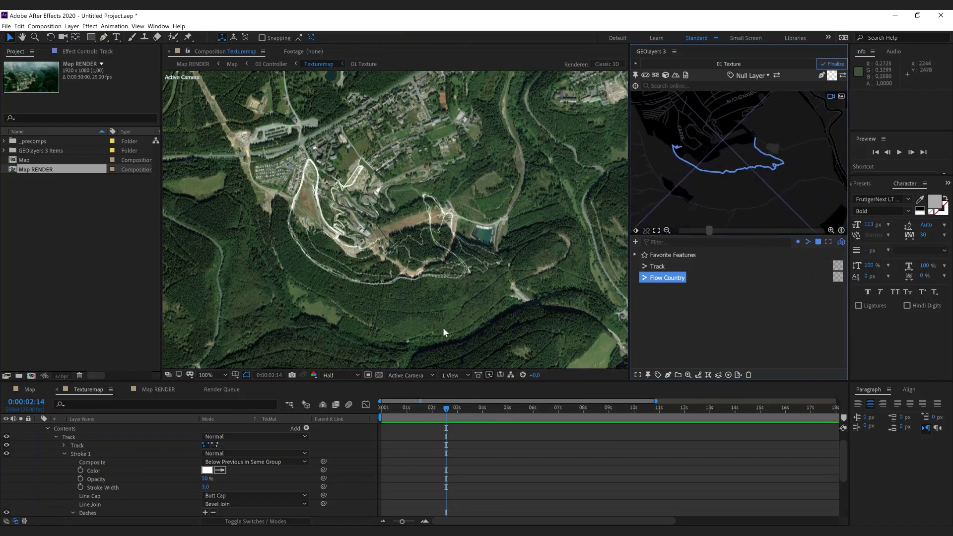
left_click(831, 75)
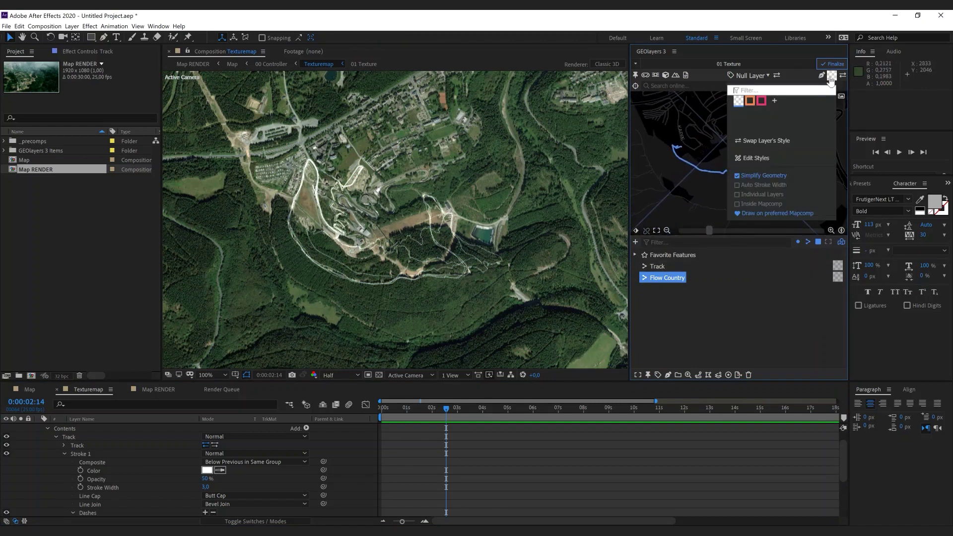
left_click(760, 101)
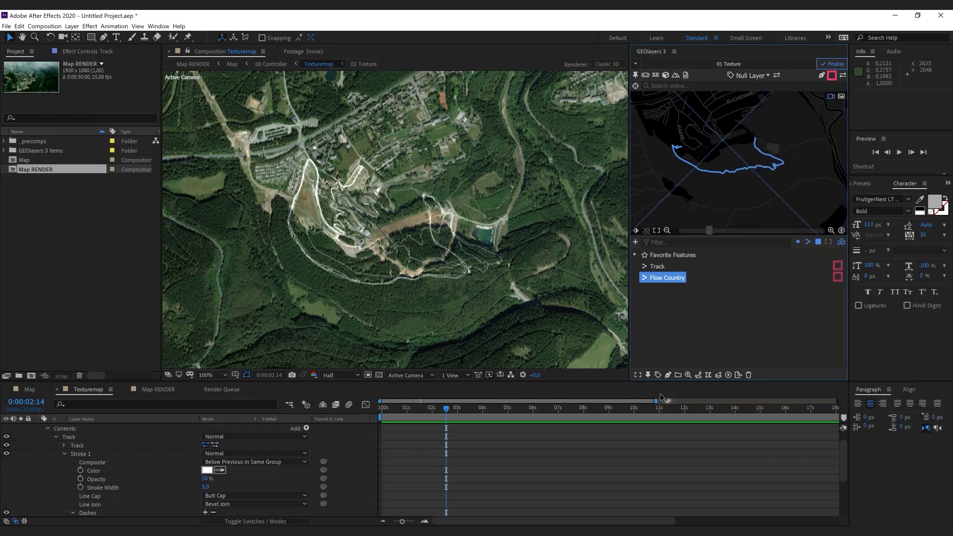
mouse_move(446, 412)
left_mouse_down()
mouse_move(431, 418)
mouse_move(438, 429)
left_mouse_up()
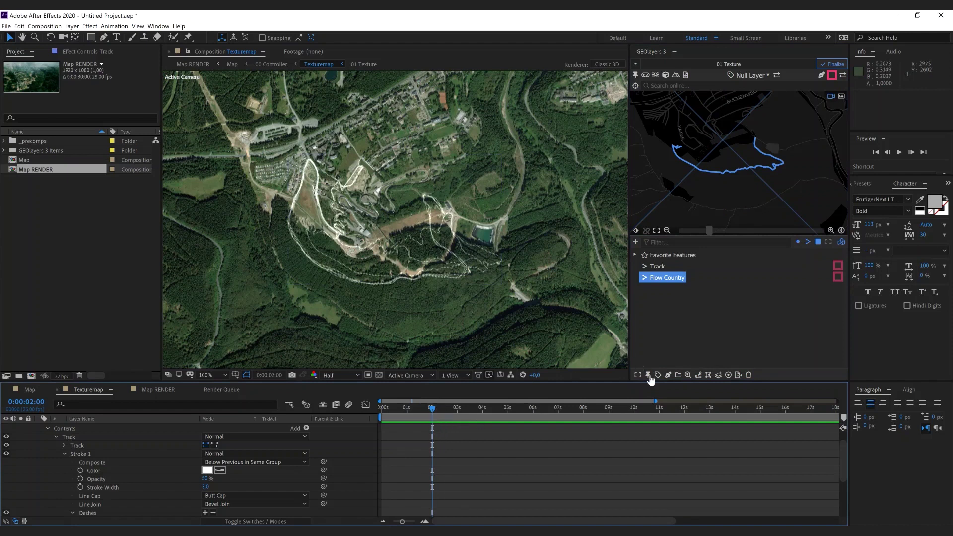
left_click(698, 375)
left_click(694, 361)
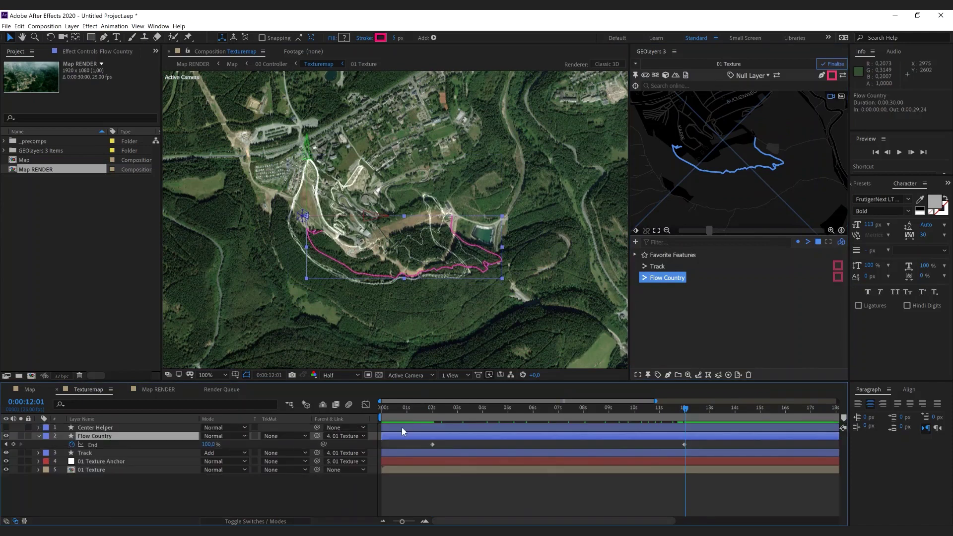
left_click_drag(430, 417, 685, 441)
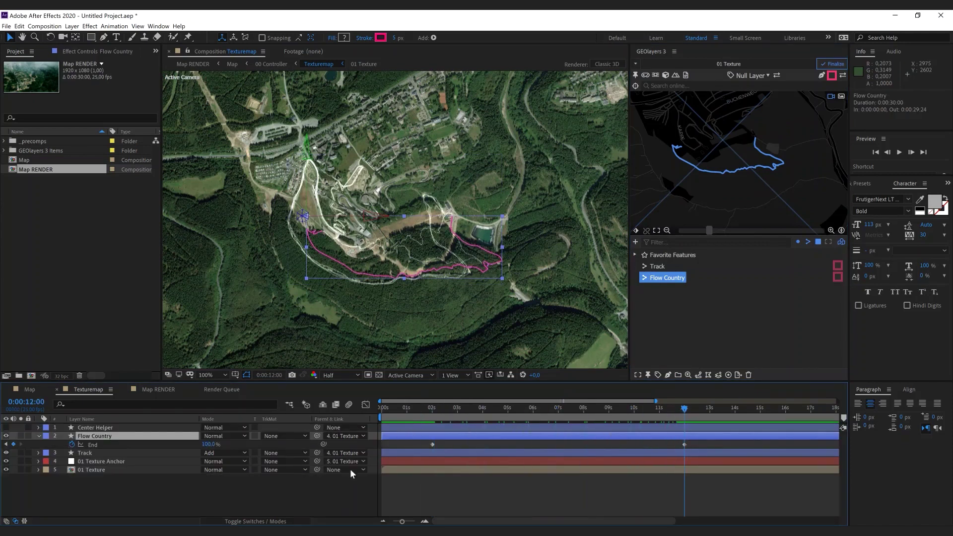
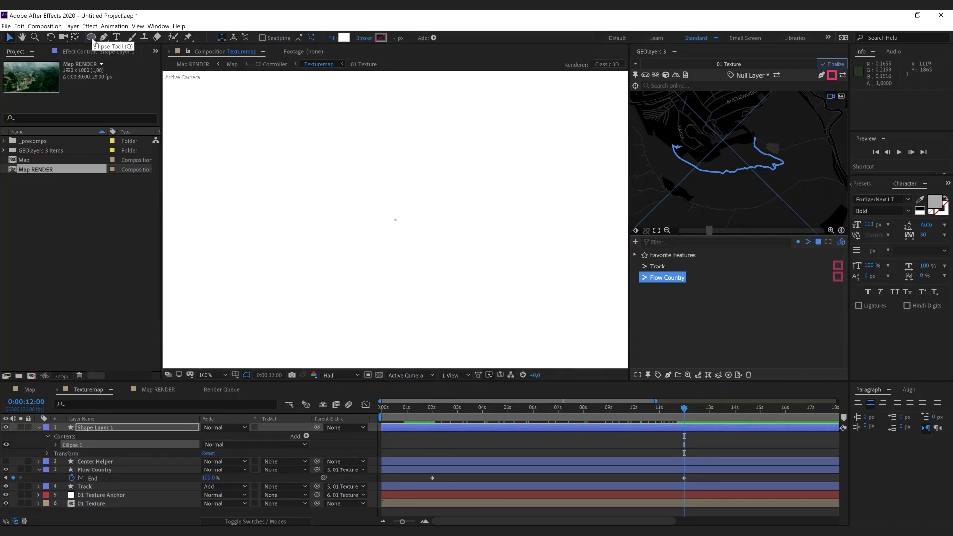
Step: Set the size of the new shape layer's ellipse path to 20 by 20
left_click(28, 448)
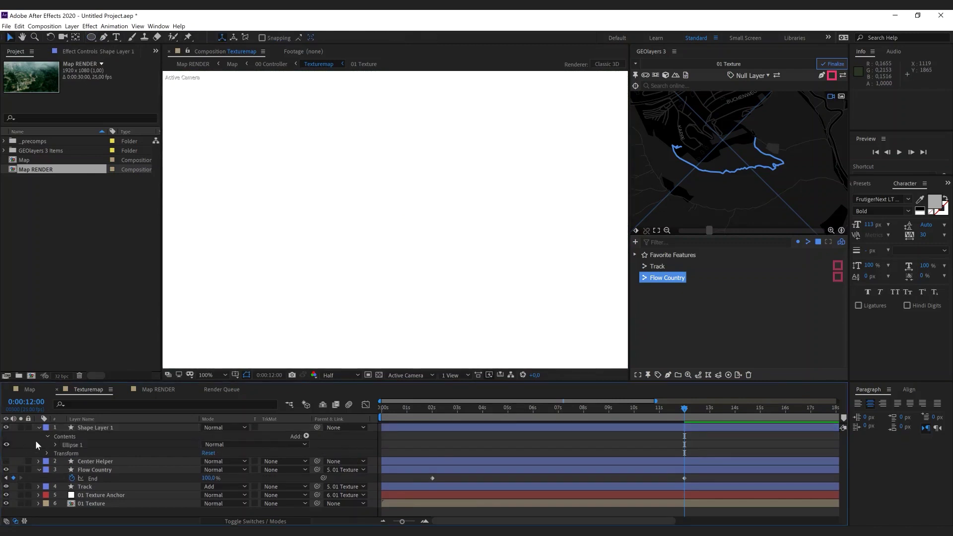
key("comma")
key("comma")
key("comma")
key("comma")
left_click(86, 428)
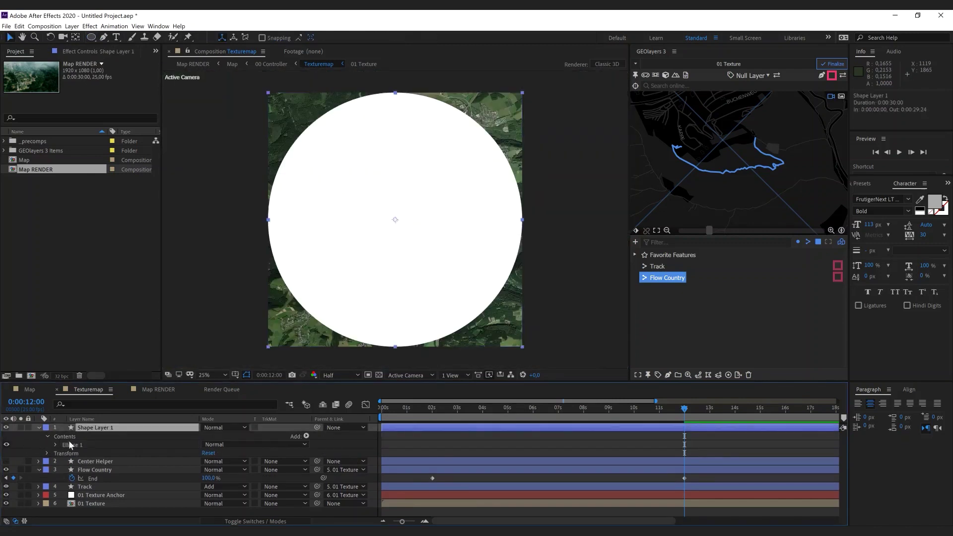
left_click(55, 445)
left_click(64, 454)
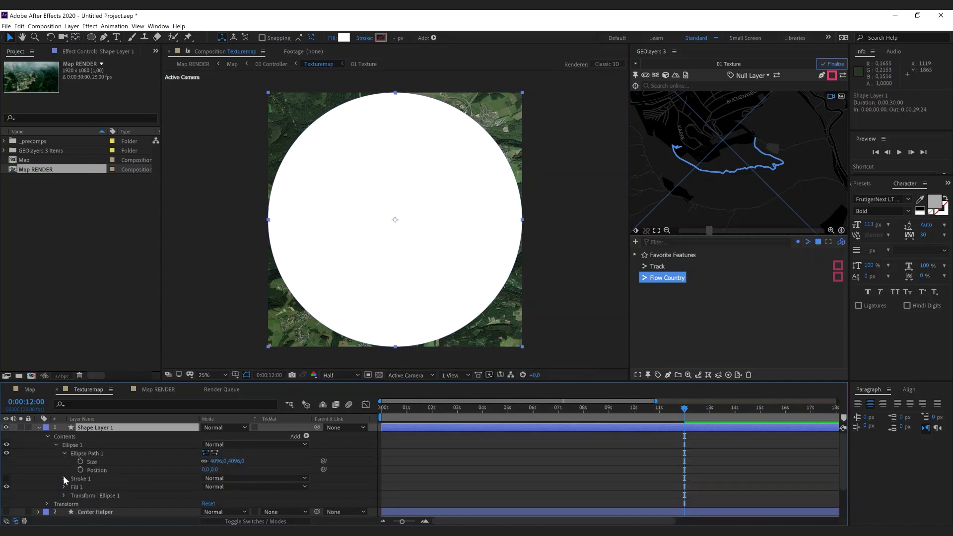
left_click(217, 461)
type("20")
key("Return")
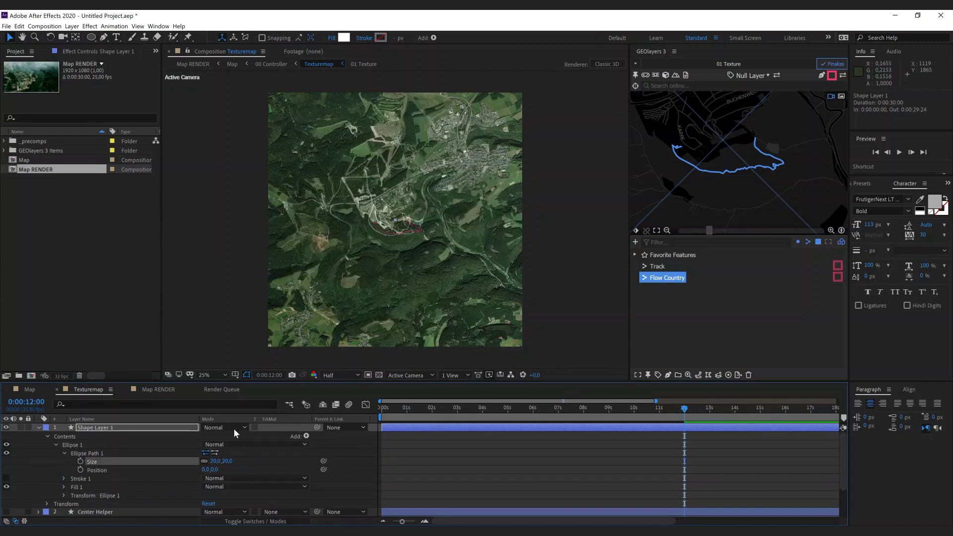
Step: Fill the small ellipse with the pink sampled from the Flow Country line
key("period")
key("period")
key("period")
key("period")
key("period")
key("period")
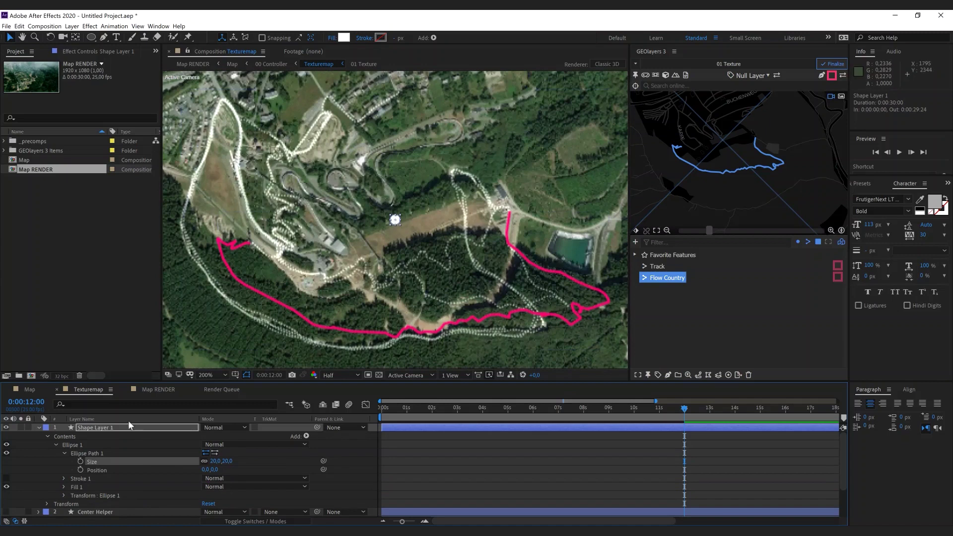
left_click(396, 222)
left_click(343, 37)
left_click(729, 235)
left_click(764, 159)
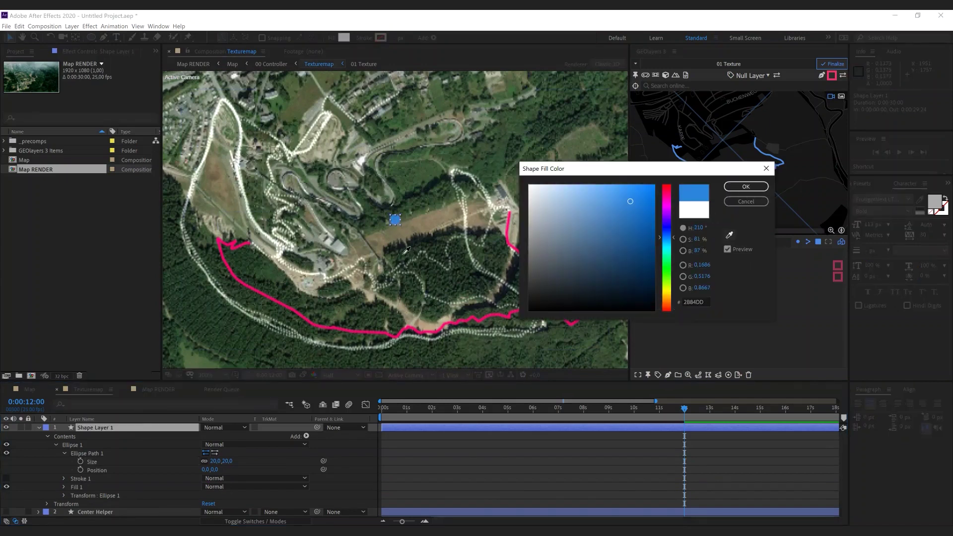
left_click(221, 244)
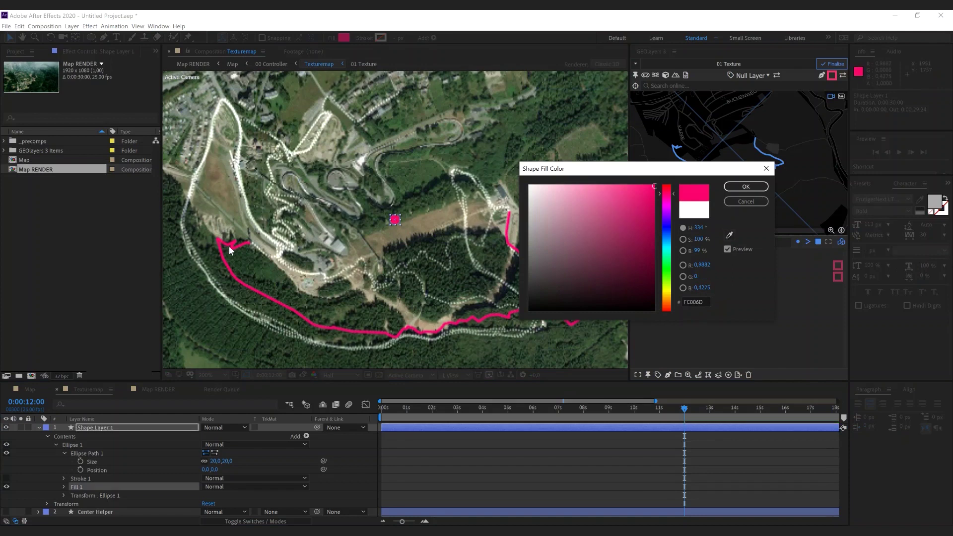
left_click(746, 187)
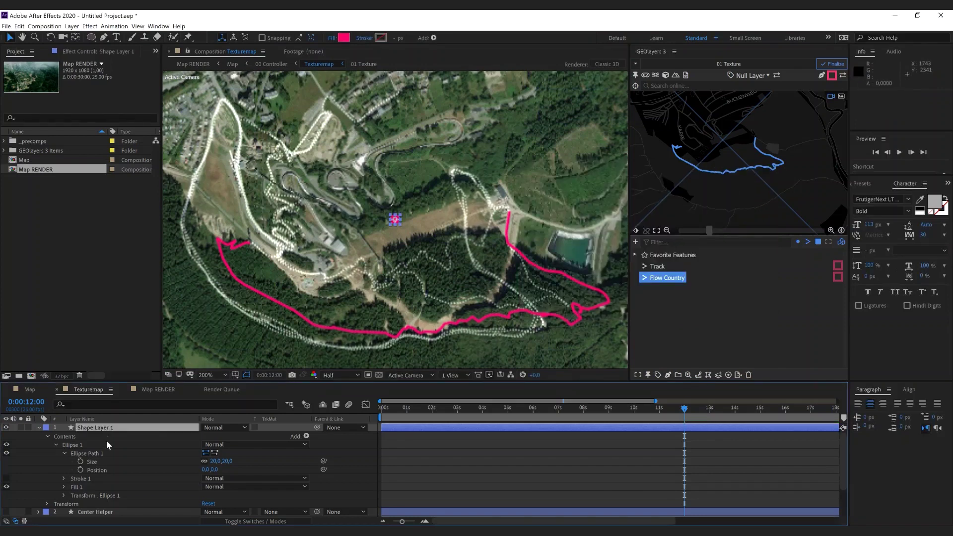
Step: Rename the ellipse's shape layer to Cap and collapse its properties
key("Return")
type("Cap")
key("Return")
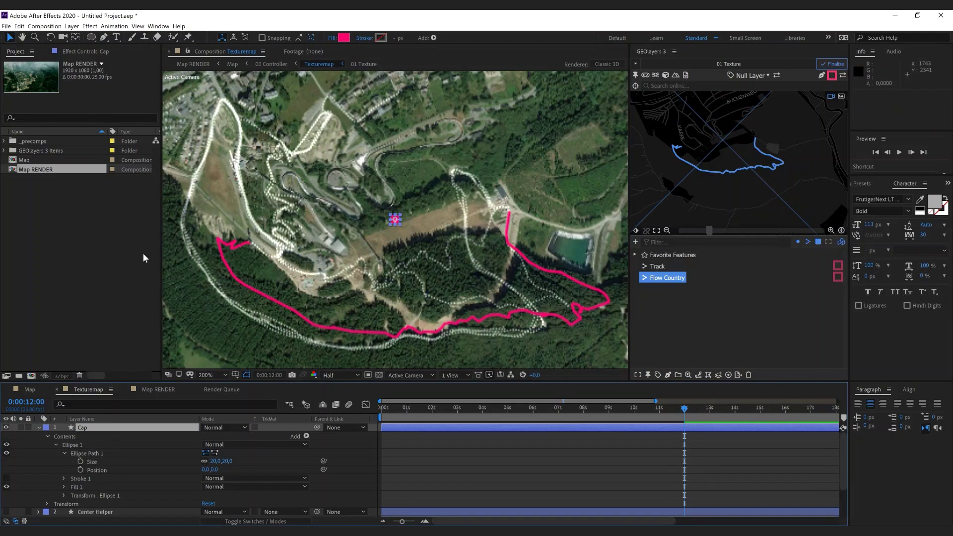
left_click(38, 428)
Step: Animate the Cap layer along the Flow Country feature, starting at 0:00:02:00
mouse_move(685, 408)
left_mouse_down()
mouse_move(442, 430)
mouse_move(629, 445)
mouse_move(441, 453)
left_mouse_up()
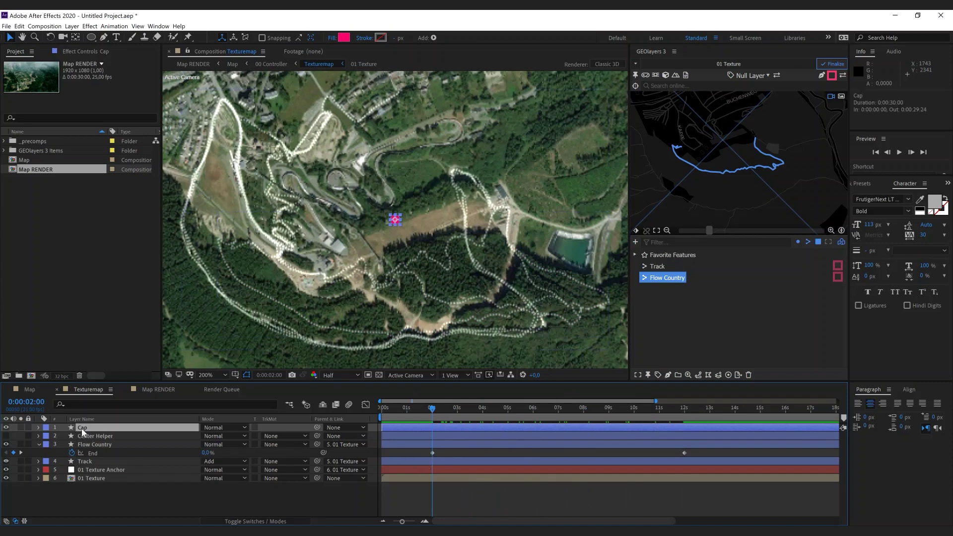
left_click(648, 375)
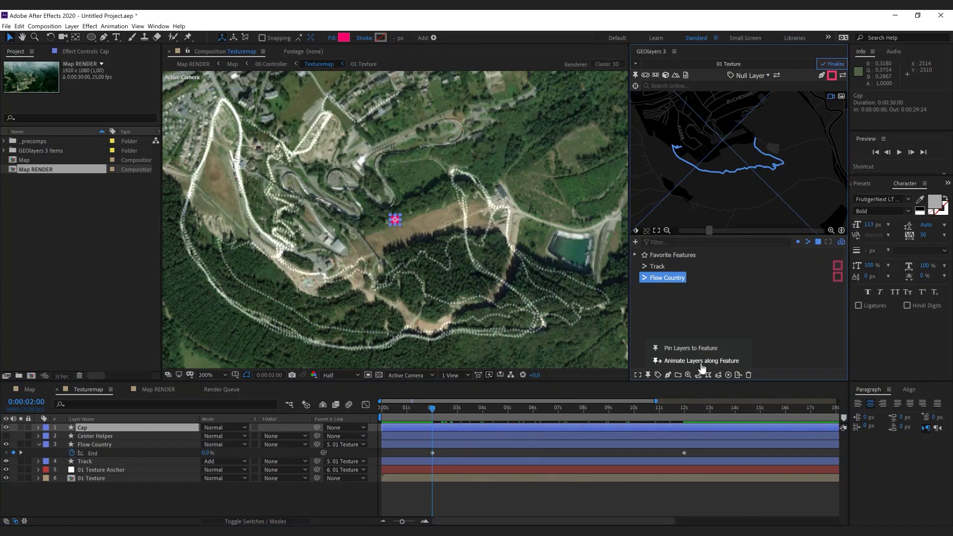
left_click(701, 362)
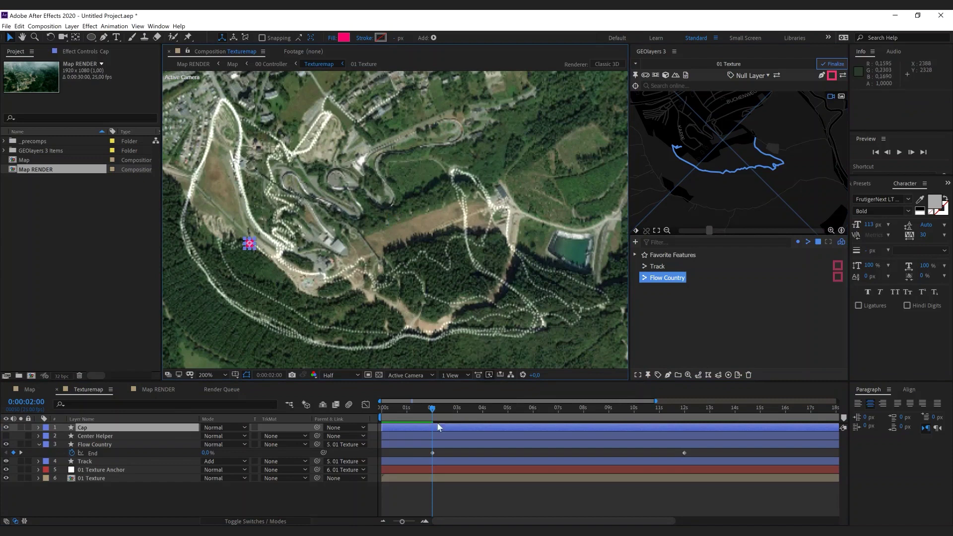
Step: Scrub through the Cap layer's movement along the Flow Country line and reveal its keyframed properties
left_click_drag(430, 412, 695, 437)
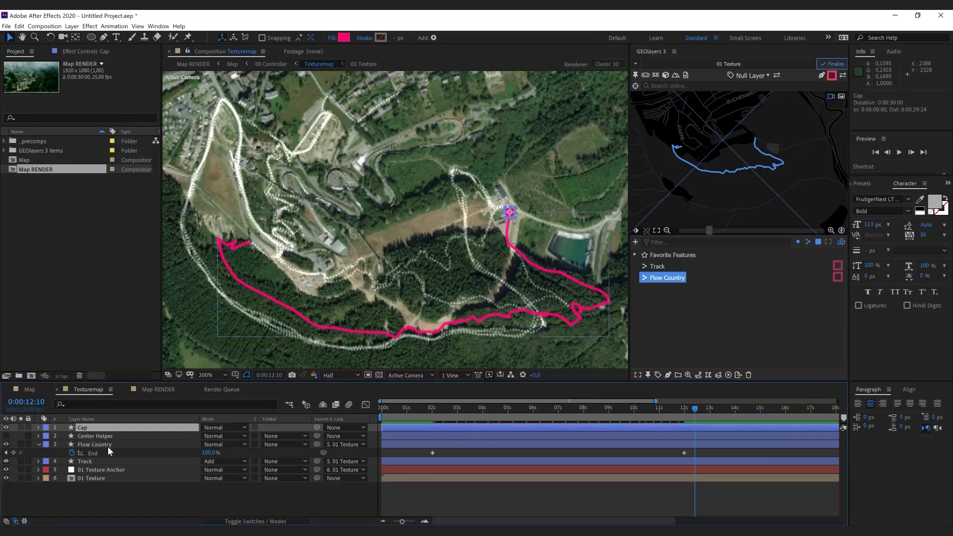
key("u")
left_click_drag(695, 413, 553, 420)
left_click_drag(469, 427, 460, 484)
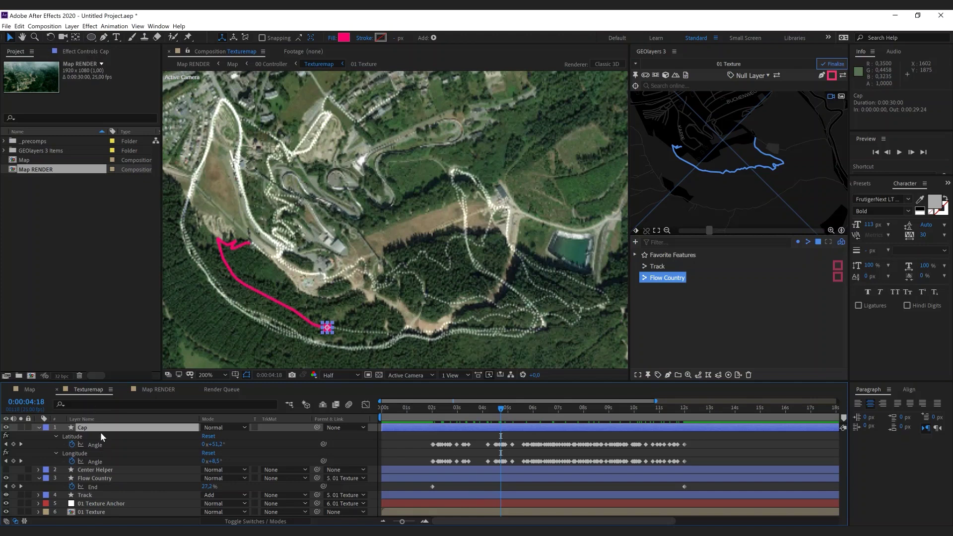
Step: Enable Position Progress on the Cap layer and set its slider to 27
left_click(84, 52)
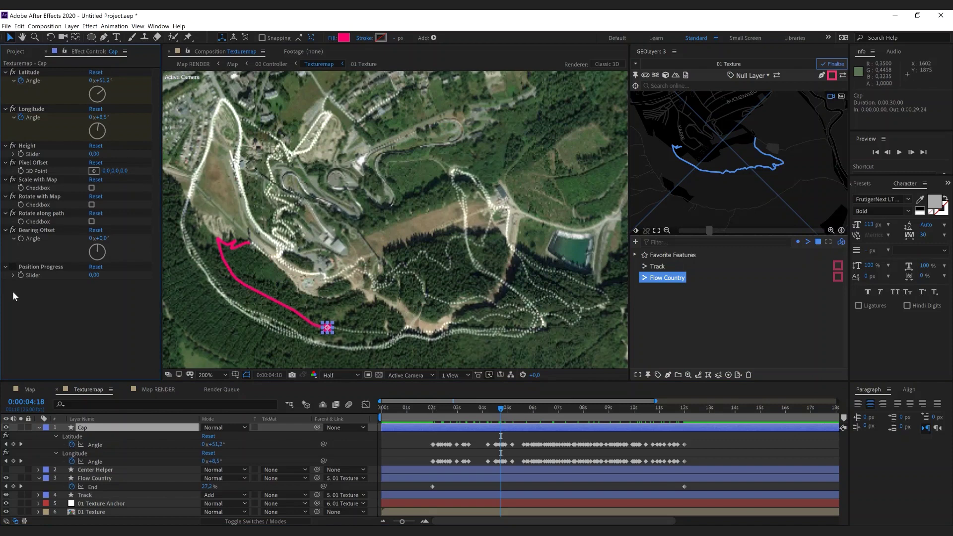
left_click(13, 267)
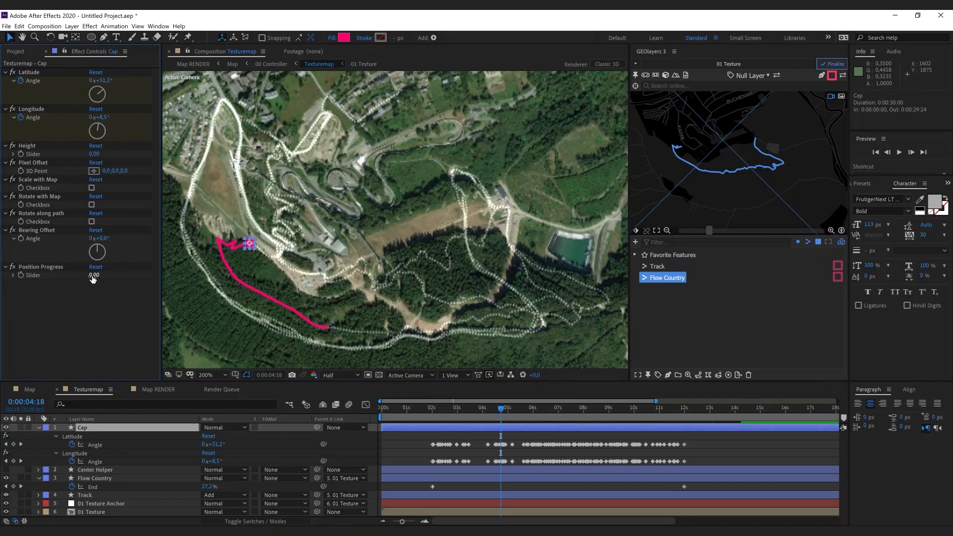
mouse_move(94, 275)
left_mouse_down()
mouse_move(140, 275)
mouse_move(103, 276)
left_mouse_up()
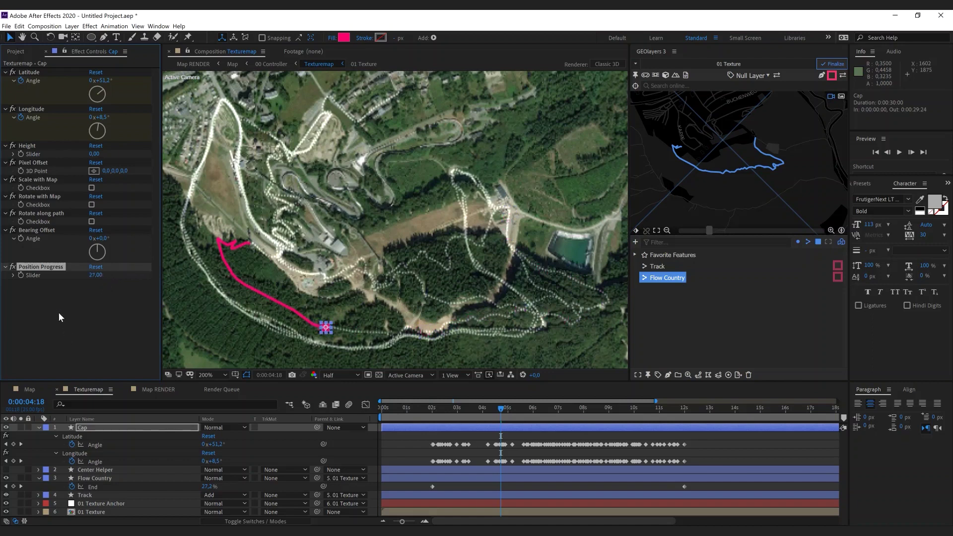
Step: Link Cap's Position Progress slider by expression to the End value of the Flow Country layer's Trim Paths, and collapse Cap's properties
left_click(21, 276, "alt")
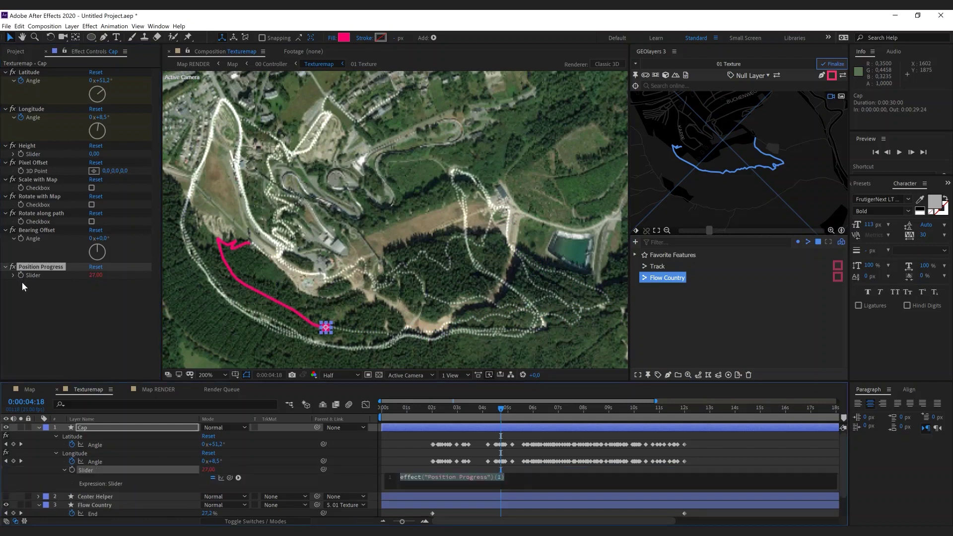
left_click_drag(229, 478, 124, 487)
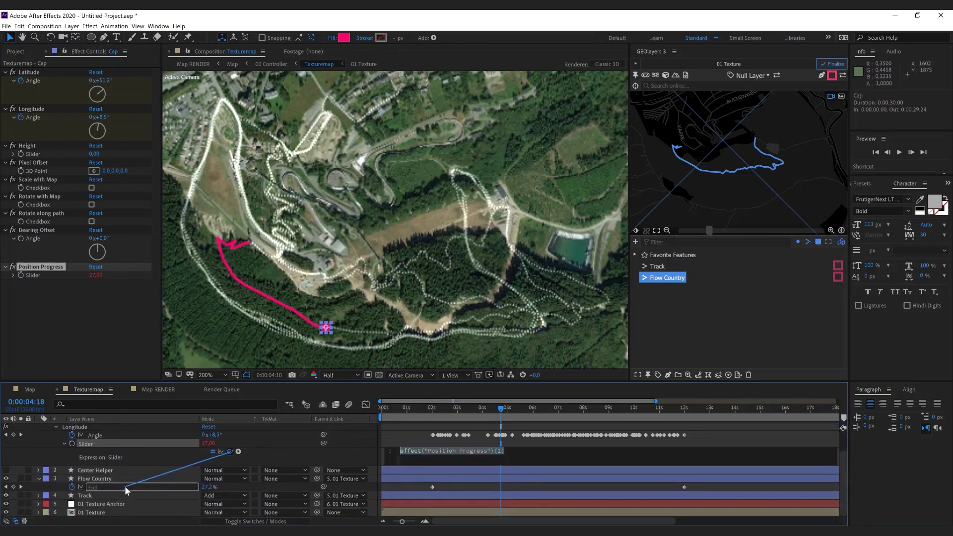
left_click_drag(125, 486, 126, 482)
scroll(835, 491, "up", 2)
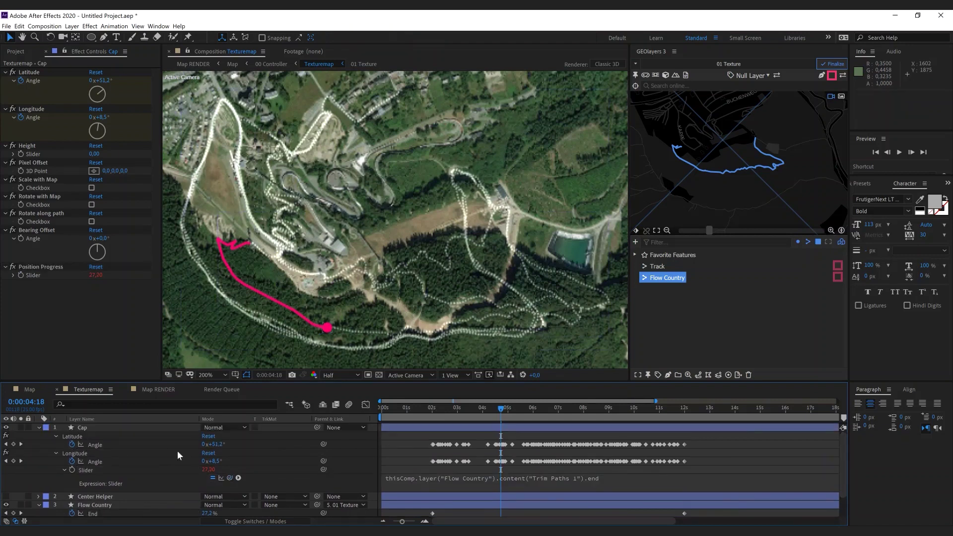
left_click(41, 428)
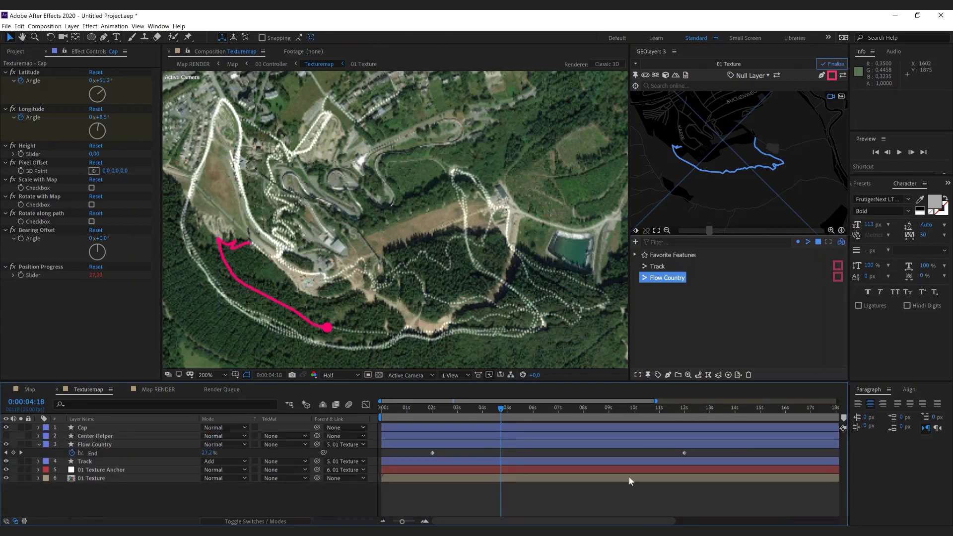
Step: Move the Flow Country line's final End keyframe to 0:00:04:00 and apply easing to both End keyframes
left_click(684, 453)
left_click_drag(684, 453, 553, 454)
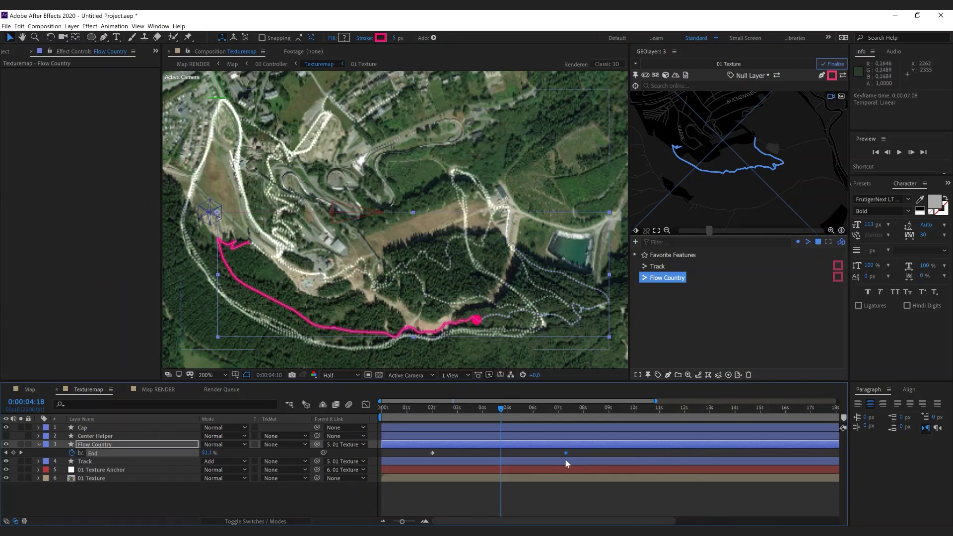
left_click(483, 412)
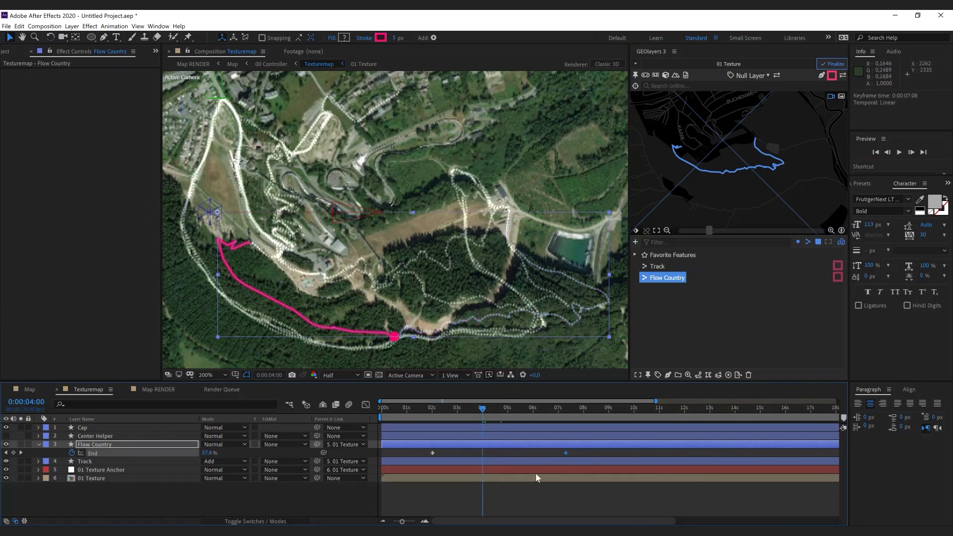
left_click_drag(566, 453, 410, 464)
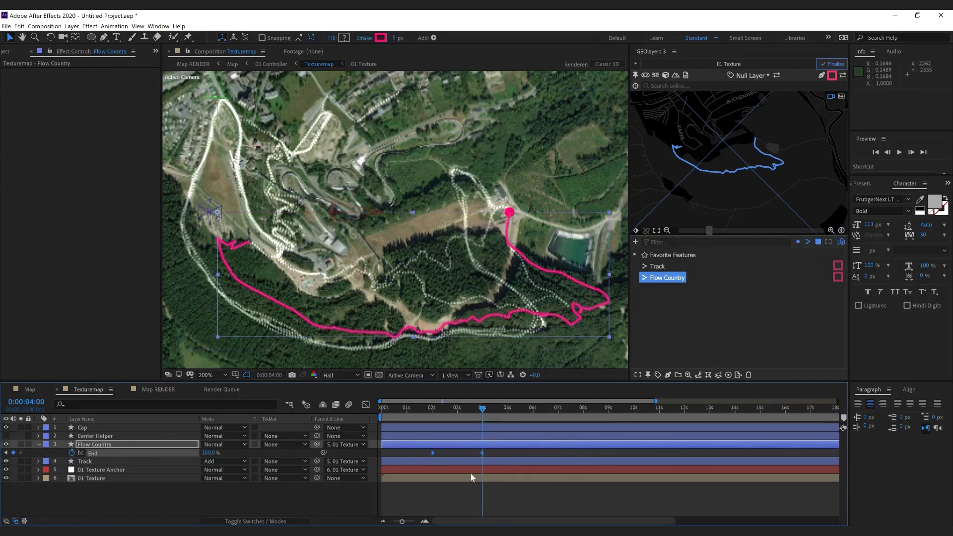
left_click_drag(484, 412, 445, 414)
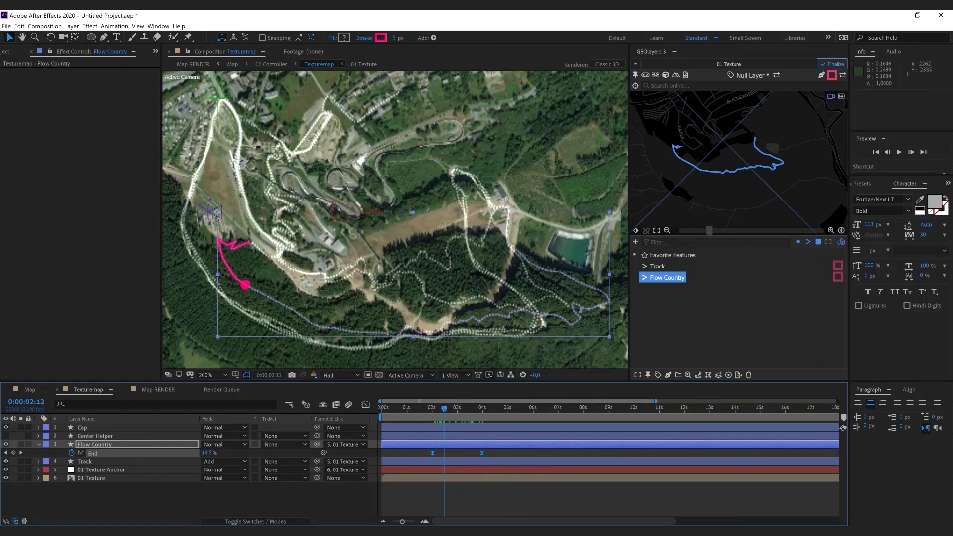
Step: Duplicate the Cap layer and detach the copy from the map, clearing its location effects and keyframes
left_click(94, 428)
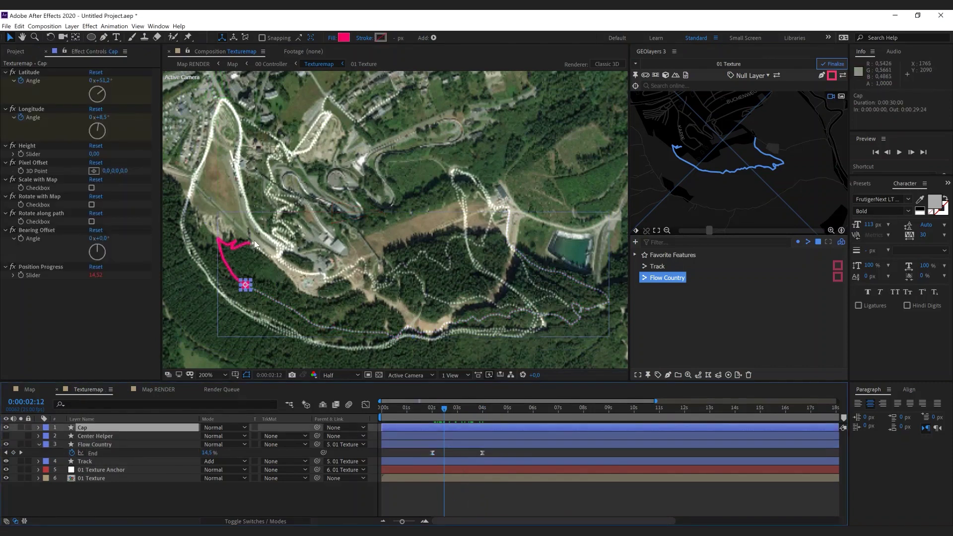
key("ctrl+d")
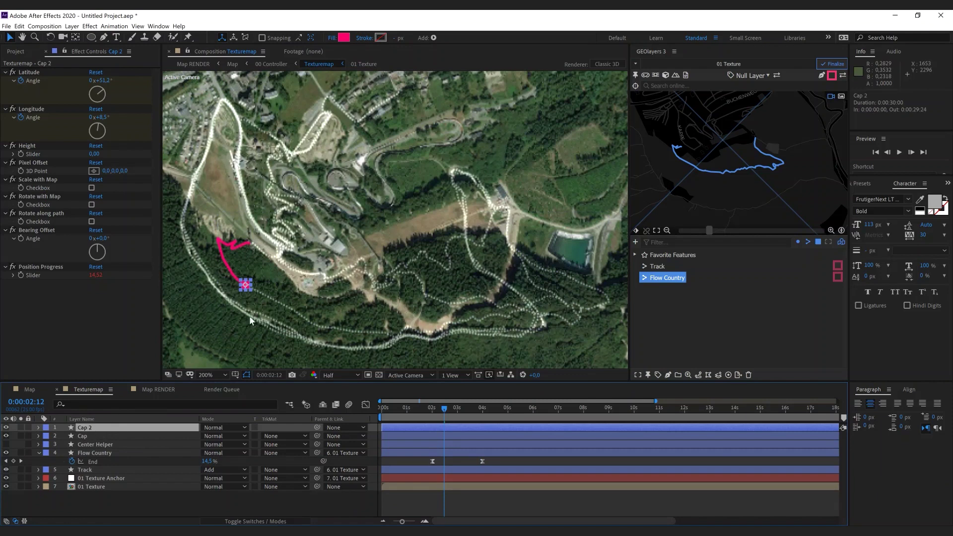
left_click(636, 75)
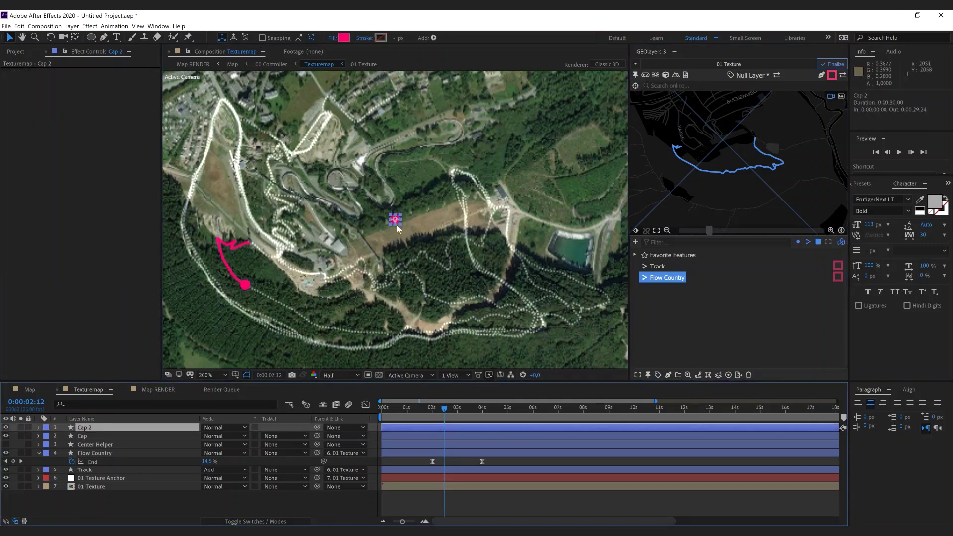
Step: Place the Cap copy at the start of the Flow Country line and anchor it to the map there
left_click_drag(388, 223, 250, 244)
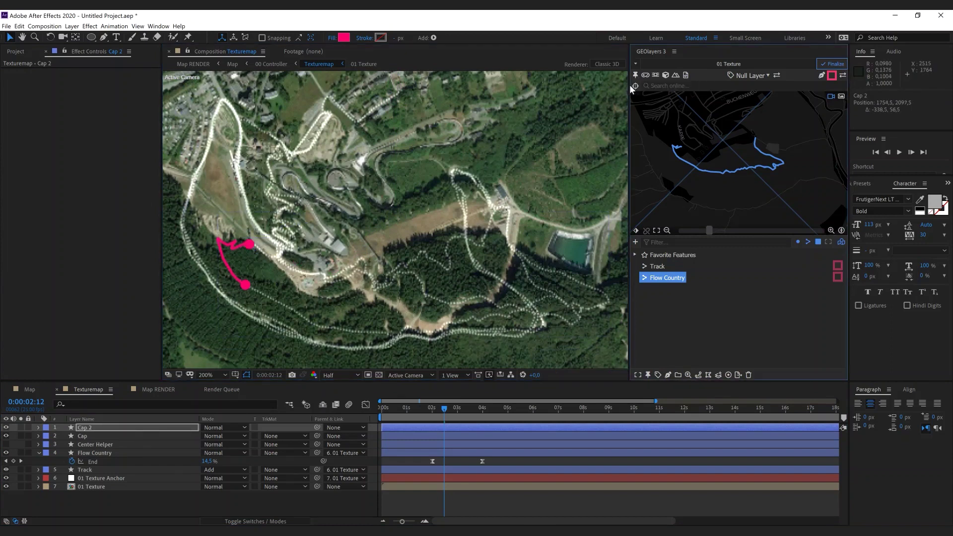
left_click(573, 179)
mouse_move(469, 409)
left_mouse_down()
mouse_move(506, 410)
mouse_move(470, 411)
left_mouse_up()
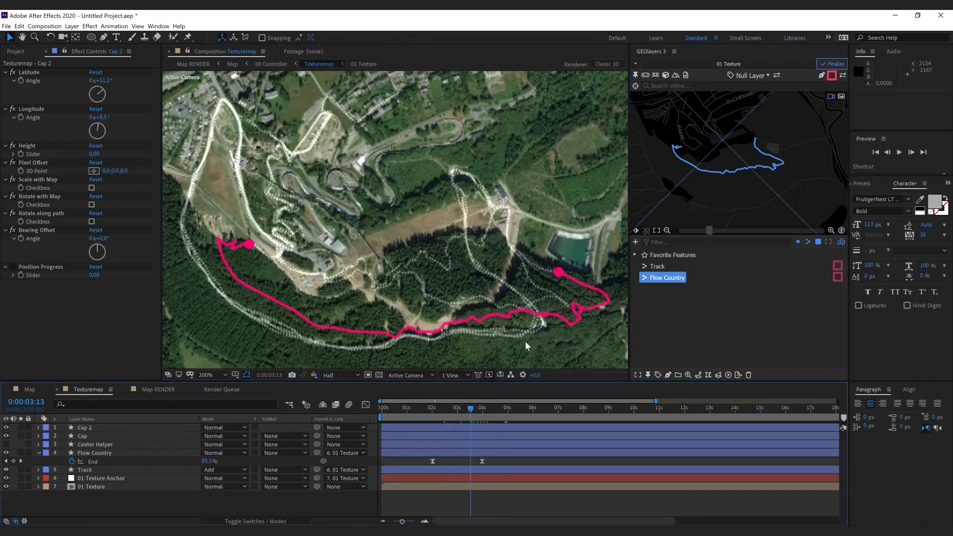
Step: Switch to the 00 Controller map and keyframe its current view at 0:00:00:00
left_click(636, 64)
left_click(684, 80)
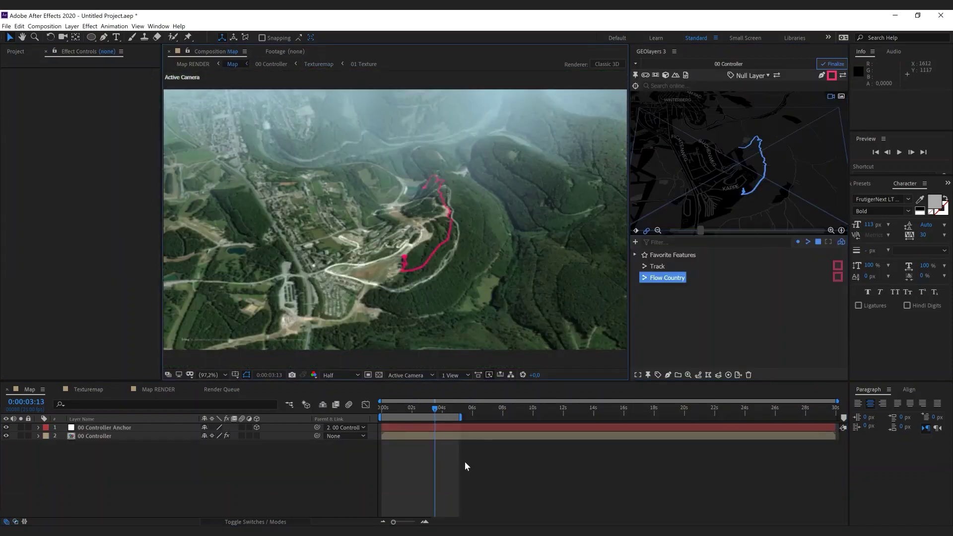
left_click_drag(389, 408, 372, 410)
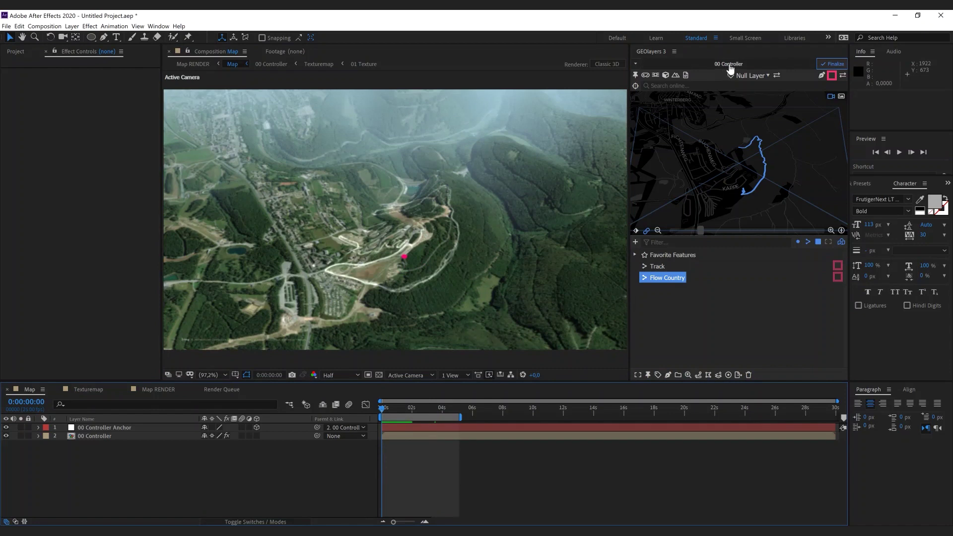
left_click(636, 231)
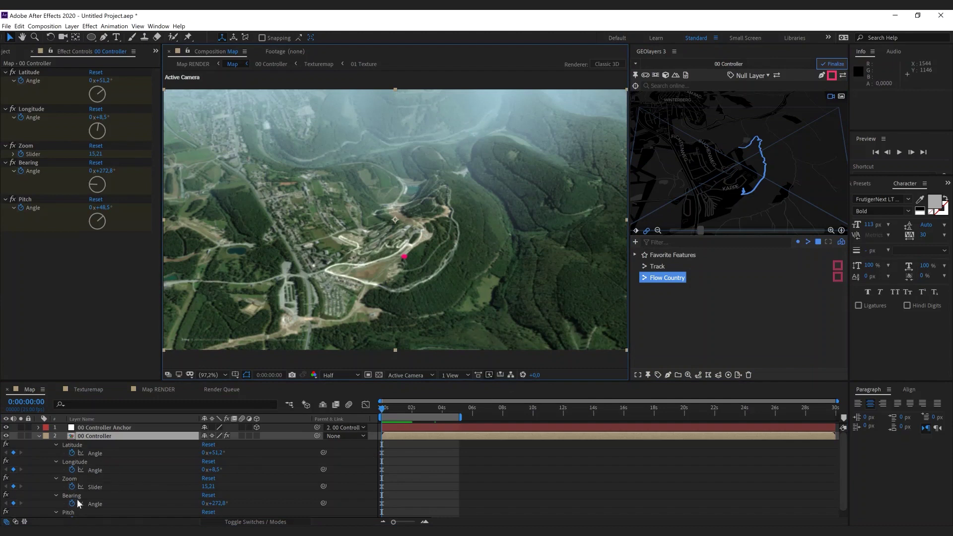
Step: Delete the 00 Controller's latitude, longitude and zoom keyframes, and orbit the view to 207.2° bearing and 50° pitch at 0:00:10:00
left_click_drag(424, 409, 532, 418)
left_click_drag(391, 448, 374, 487)
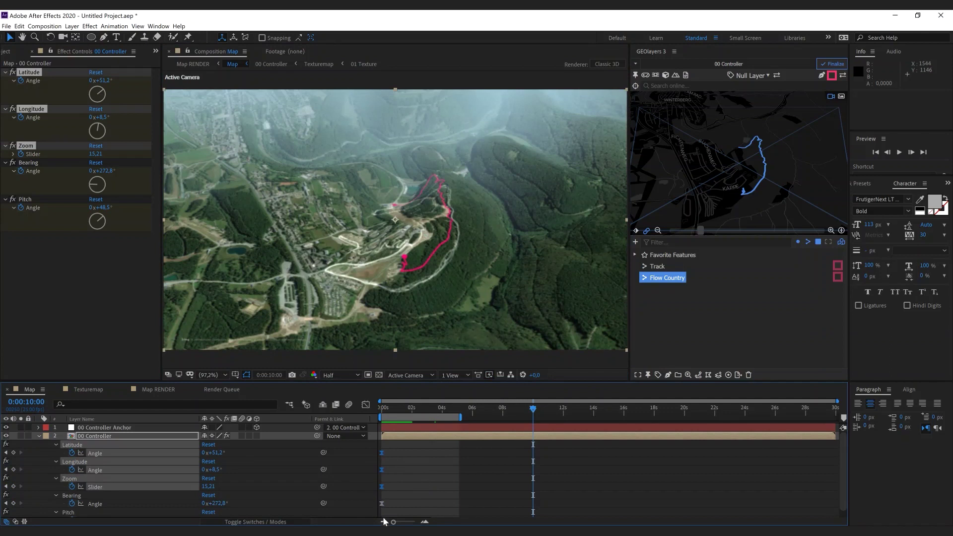
key("Delete")
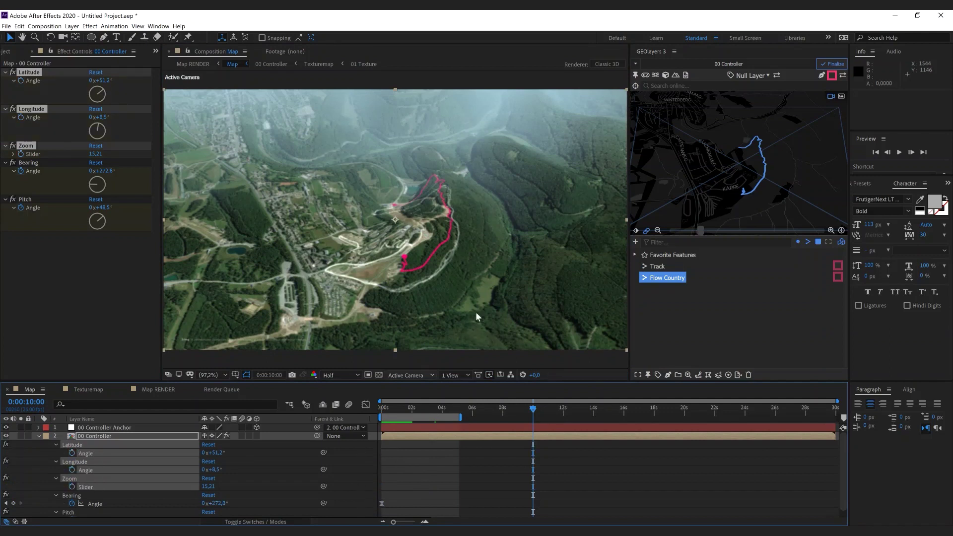
left_click_drag(682, 212, 721, 210)
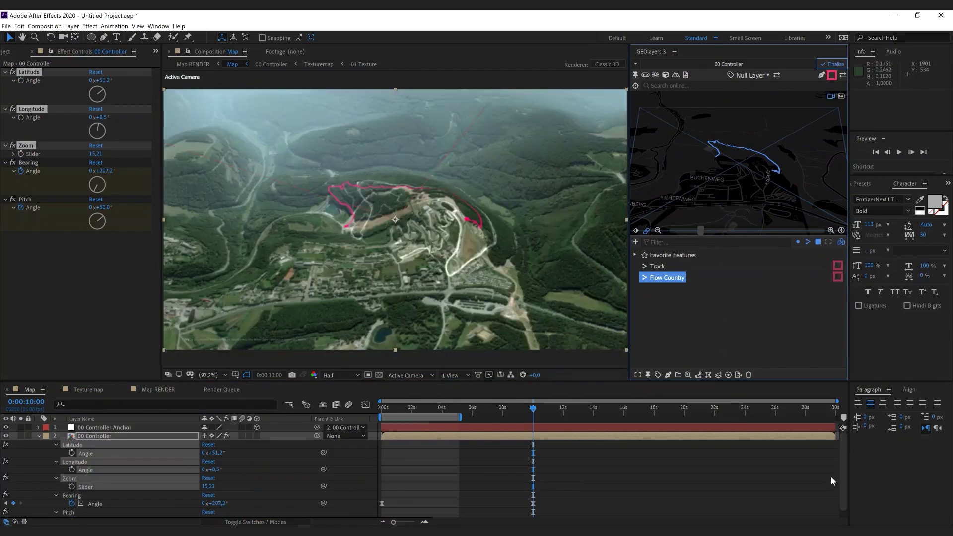
left_click_drag(842, 470, 844, 499)
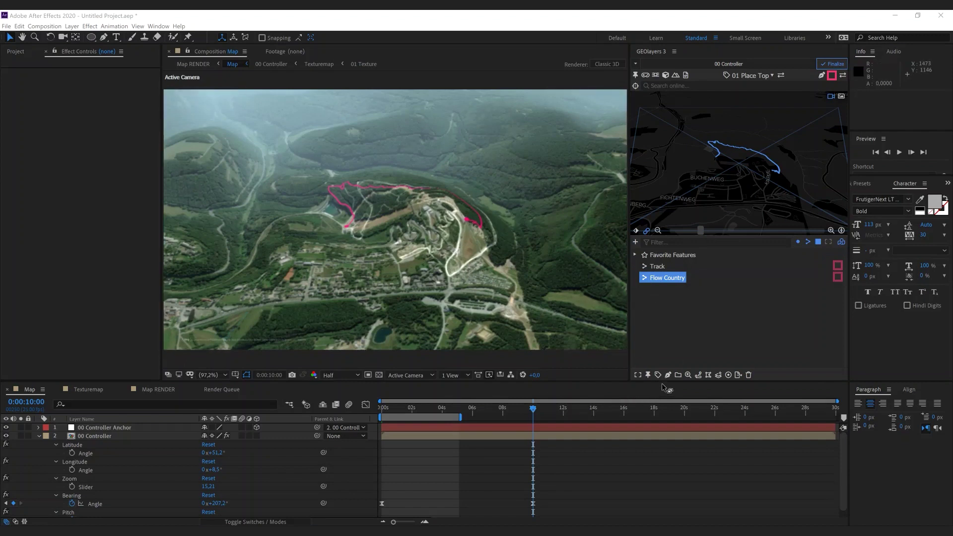
Step: Set the Flow Country feature's label position to the starting point of its line and apply the change
left_click(688, 376)
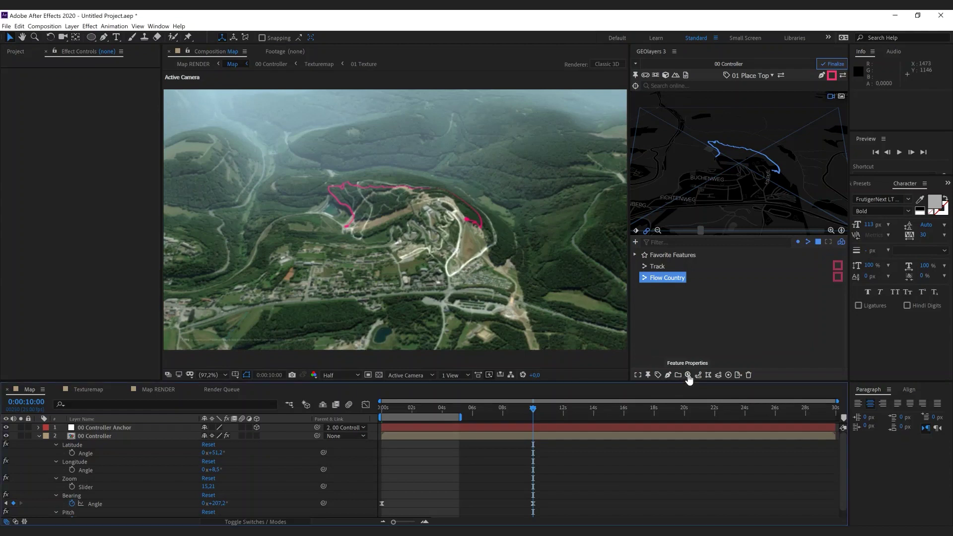
left_click_drag(743, 127, 688, 132)
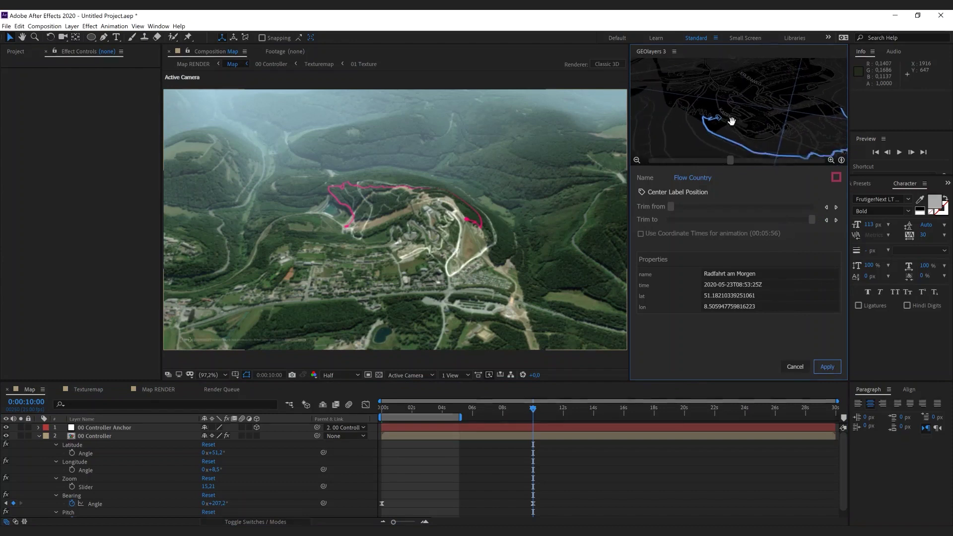
left_click(831, 160)
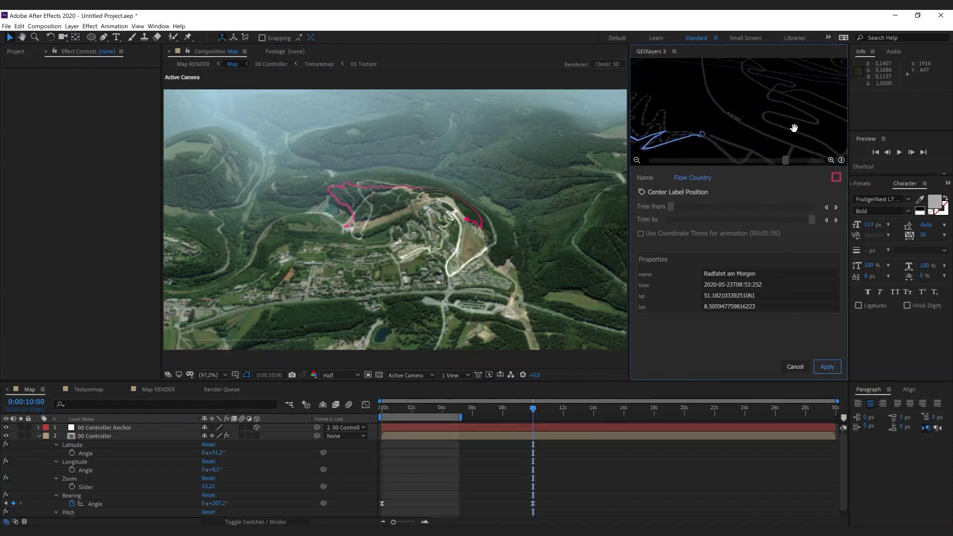
left_click(831, 160)
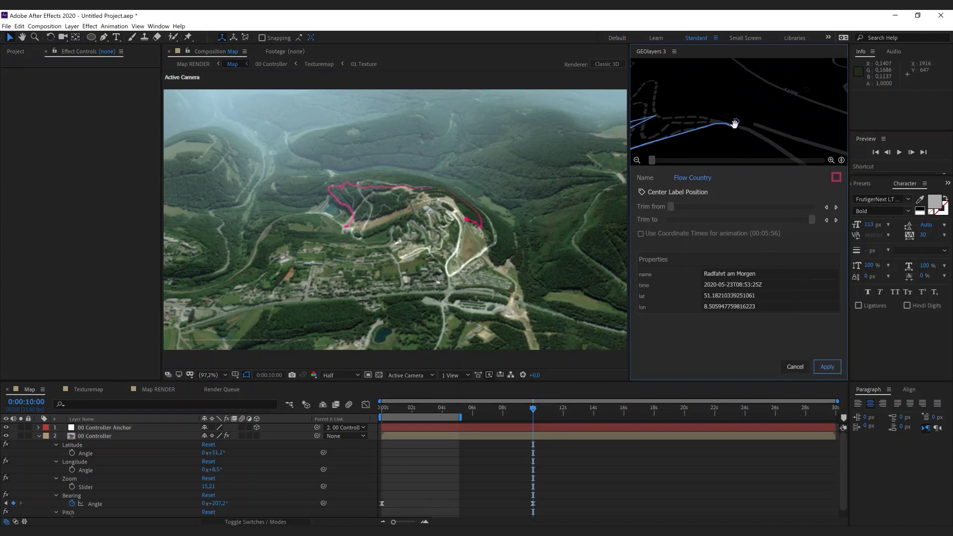
left_click(733, 127)
left_click(827, 367)
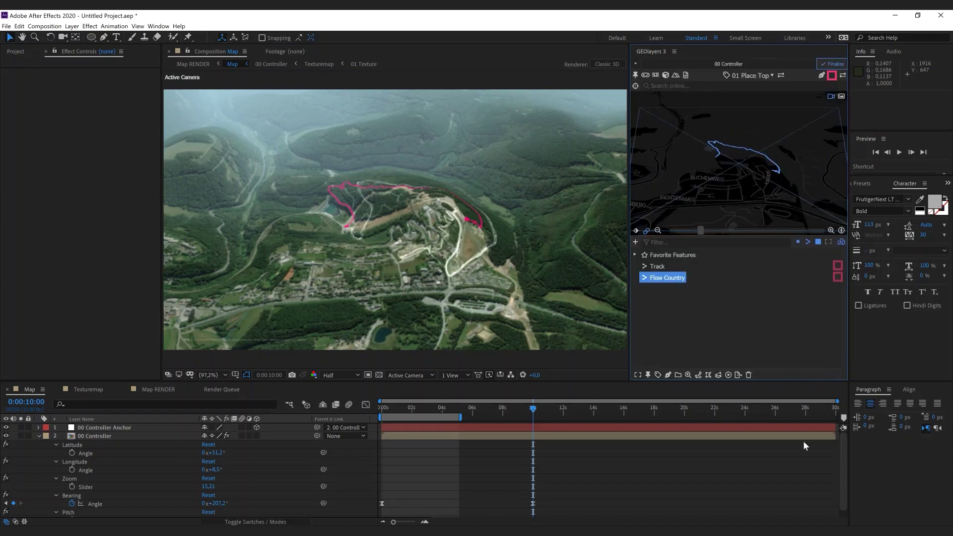
Step: Create a Flow Country label with the 01 Place Top template and raise its height to 975
left_click(660, 376)
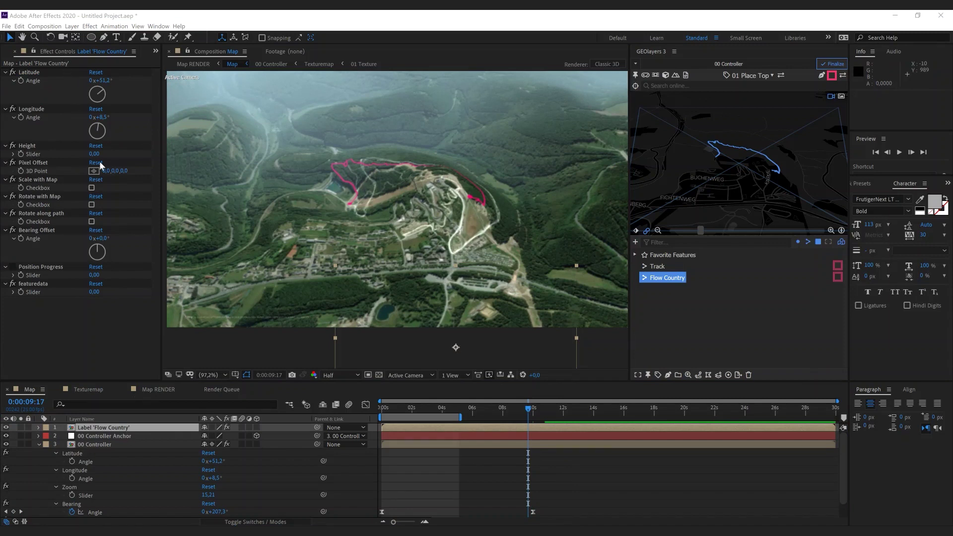
left_click_drag(92, 154, 584, 171)
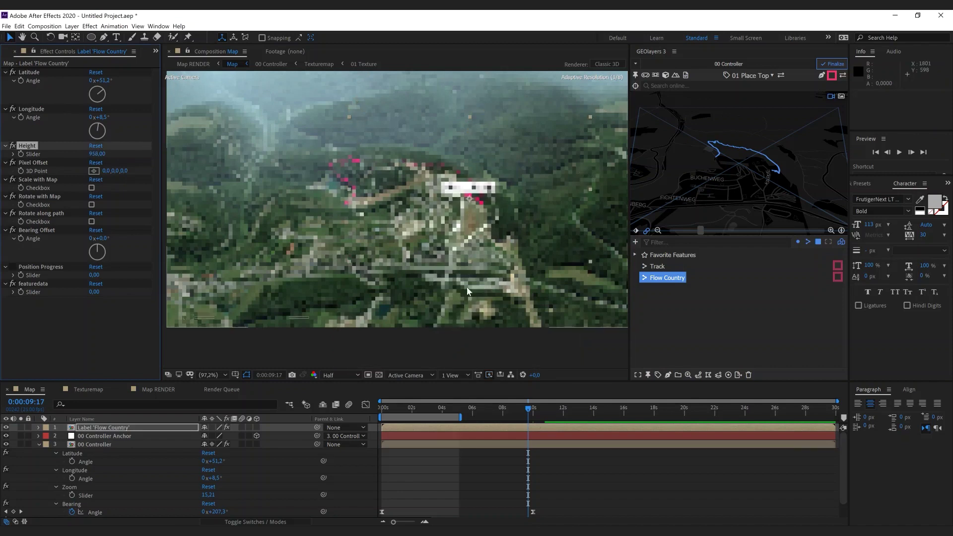
left_click_drag(97, 153, 106, 154)
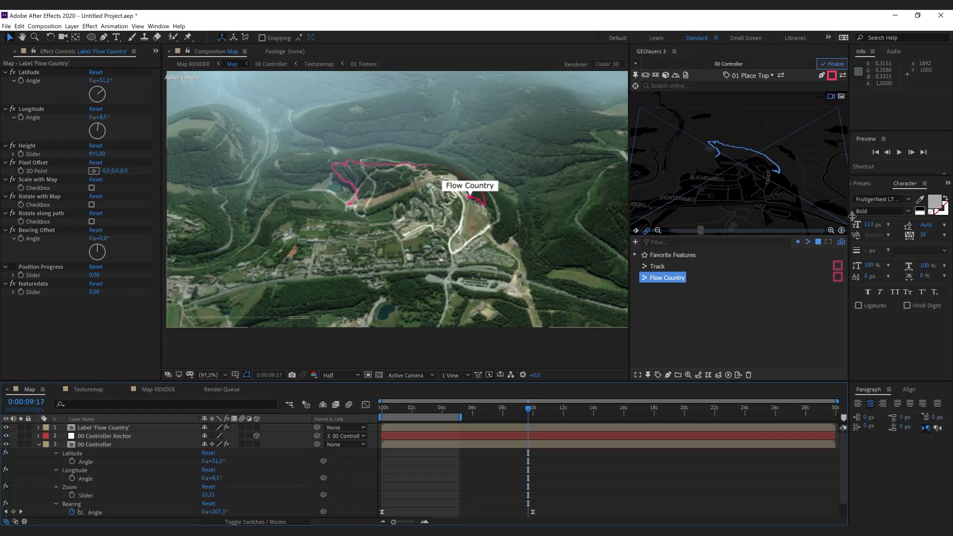
Step: Find the Tritone effect and apply it to the Flow Country label layer
left_click(867, 184)
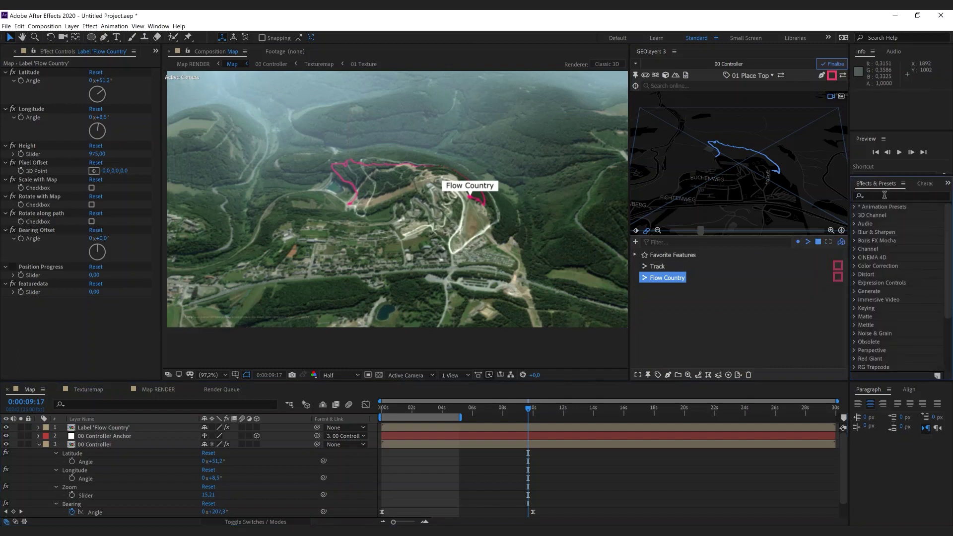
left_click(886, 196)
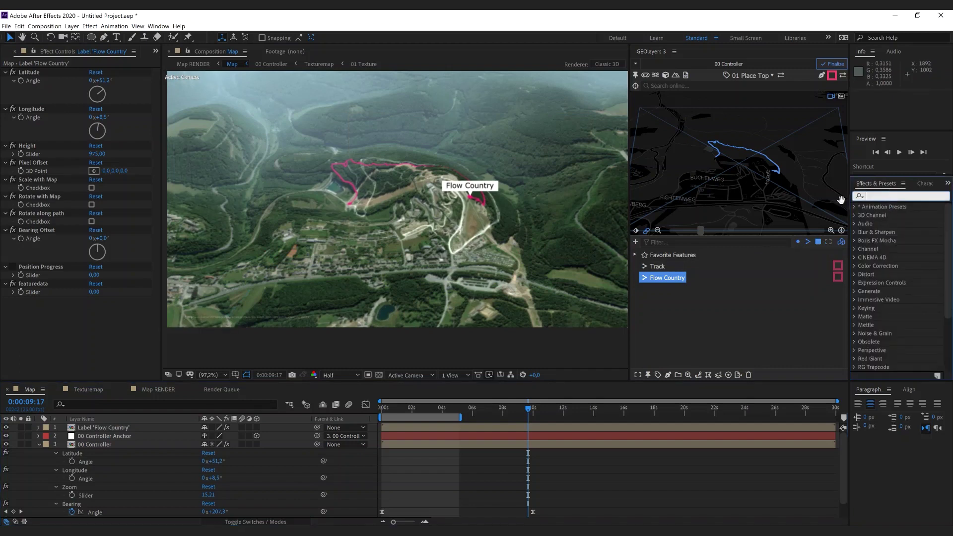
type("trit")
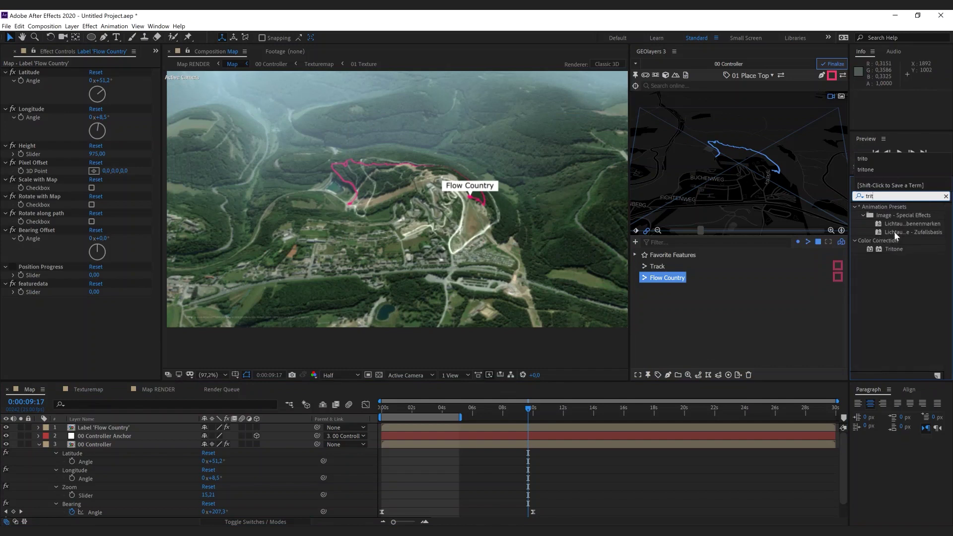
left_click_drag(900, 248, 94, 323)
scroll(424, 205, "up", 3)
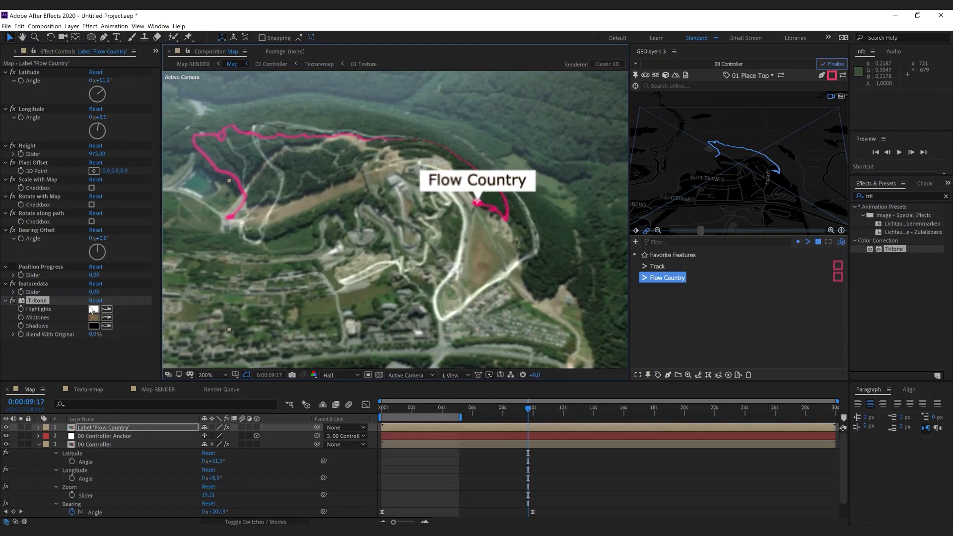
Step: Set the label's Tritone highlights to the pink sampled from the track line and its shadows to white
left_click(107, 309)
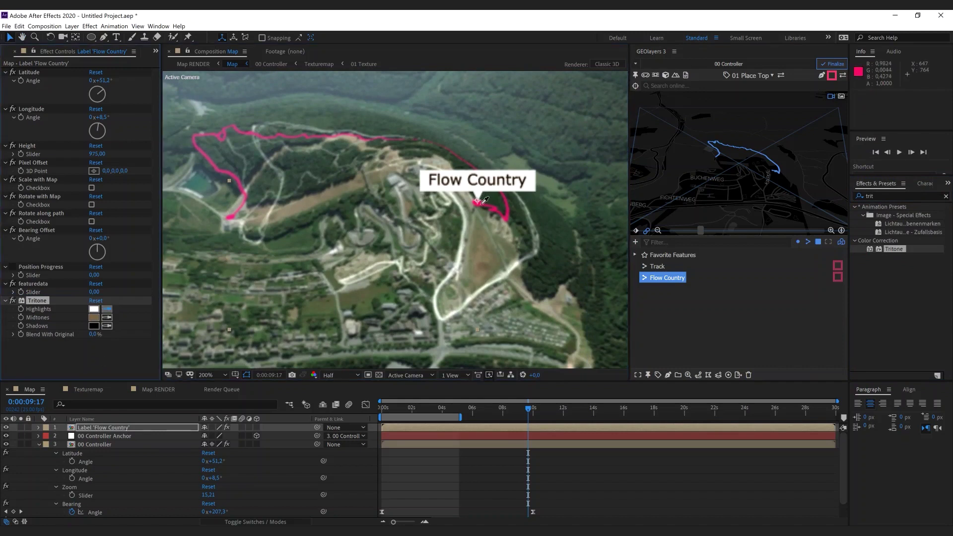
left_click(231, 217)
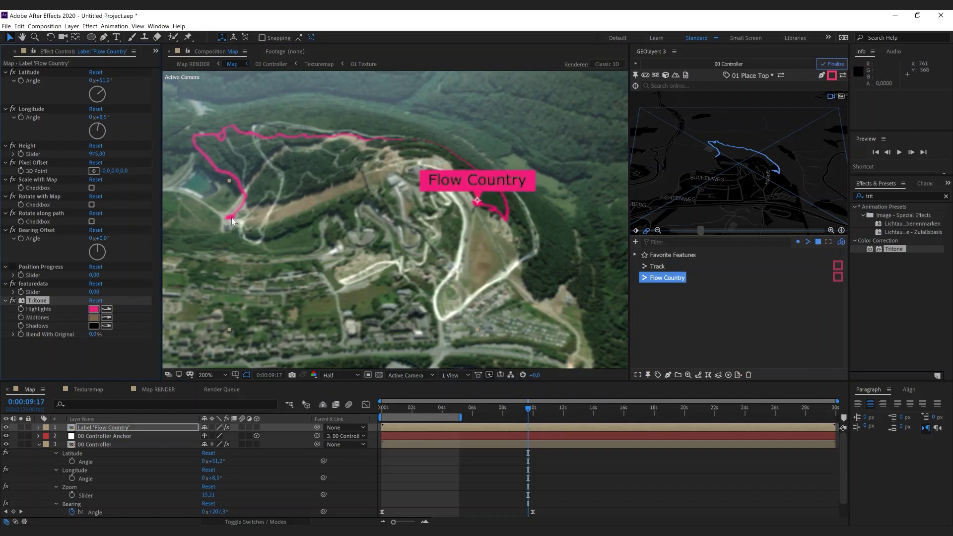
left_click(94, 326)
left_click_drag(584, 195, 516, 157)
left_click(745, 186)
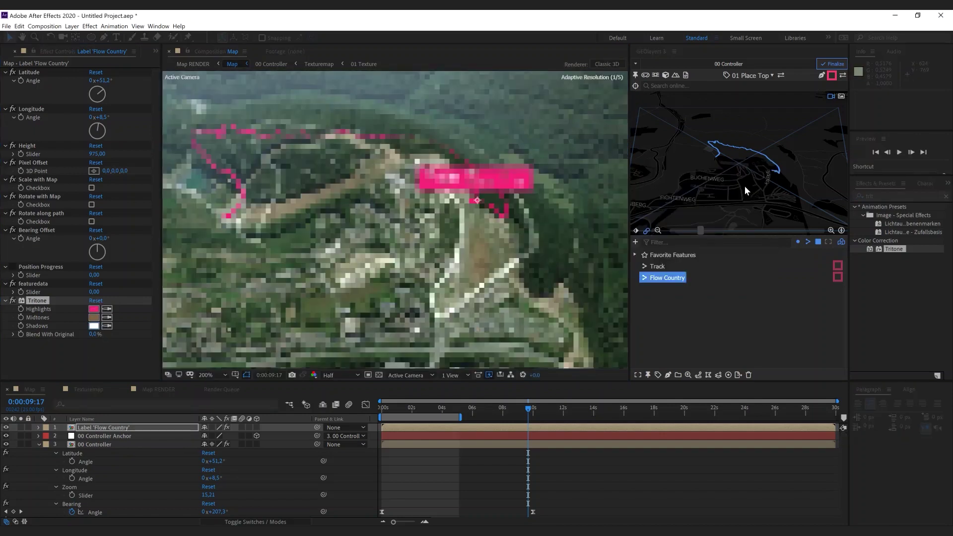
Step: Match the Tritone midtones to the pink highlights colour, and lighten them to a softer pink
left_click(107, 317)
left_click(96, 309)
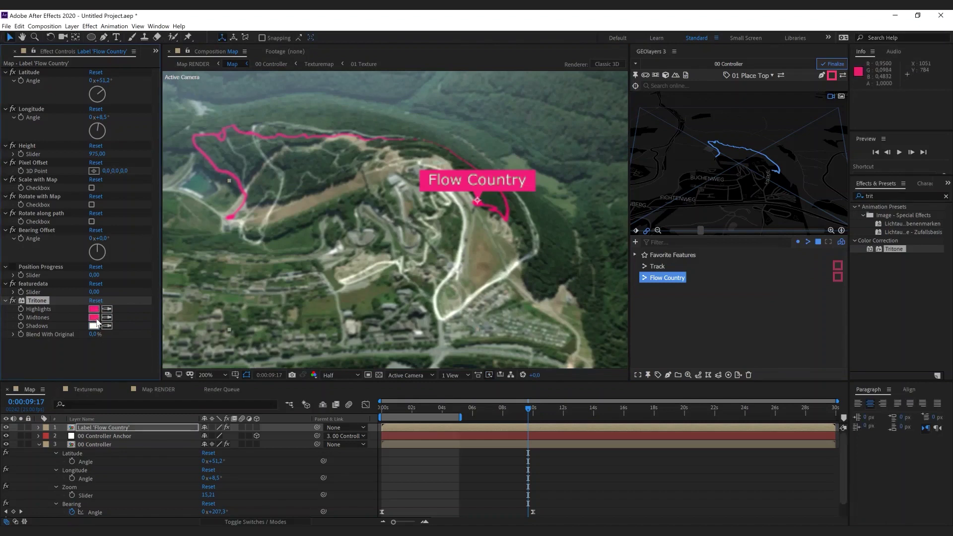
left_click(94, 318)
left_click_drag(644, 189, 590, 190)
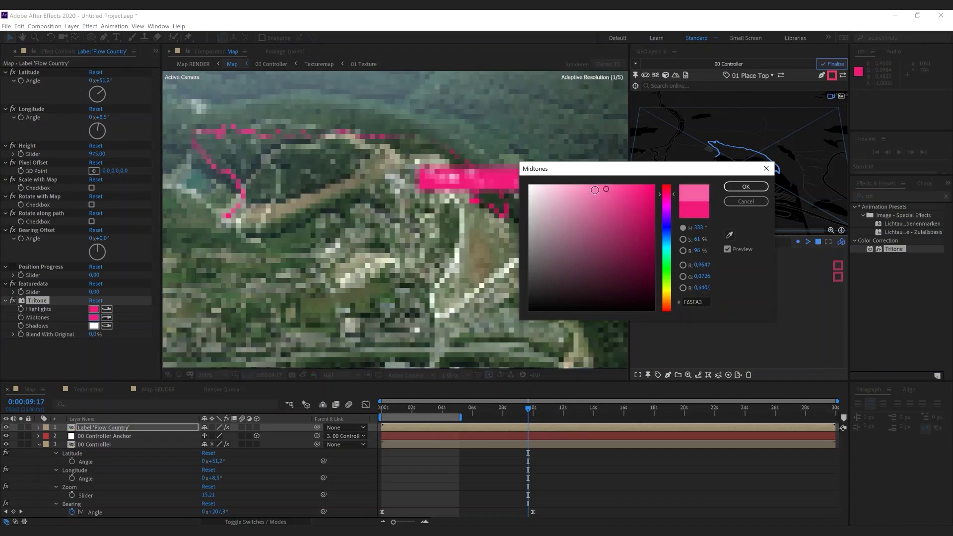
left_click(746, 187)
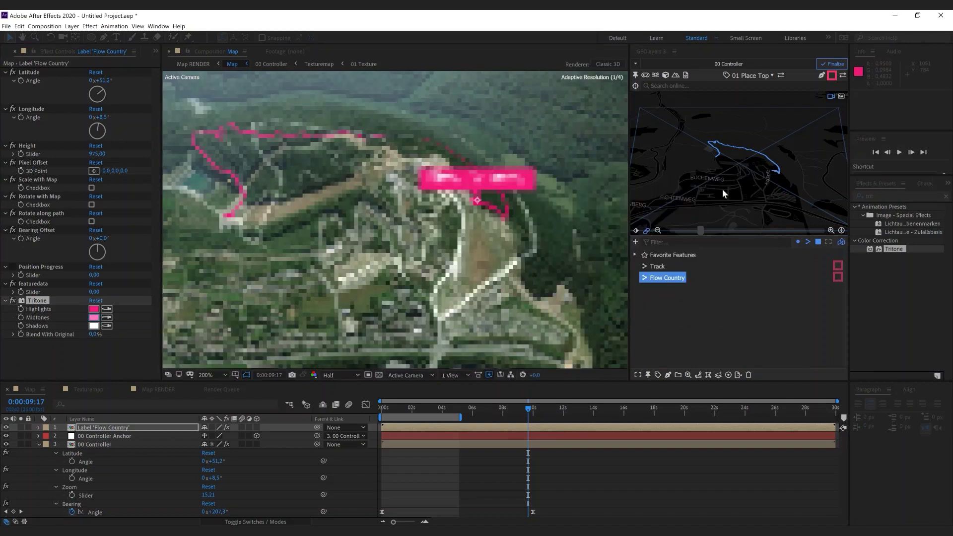
left_click(88, 362)
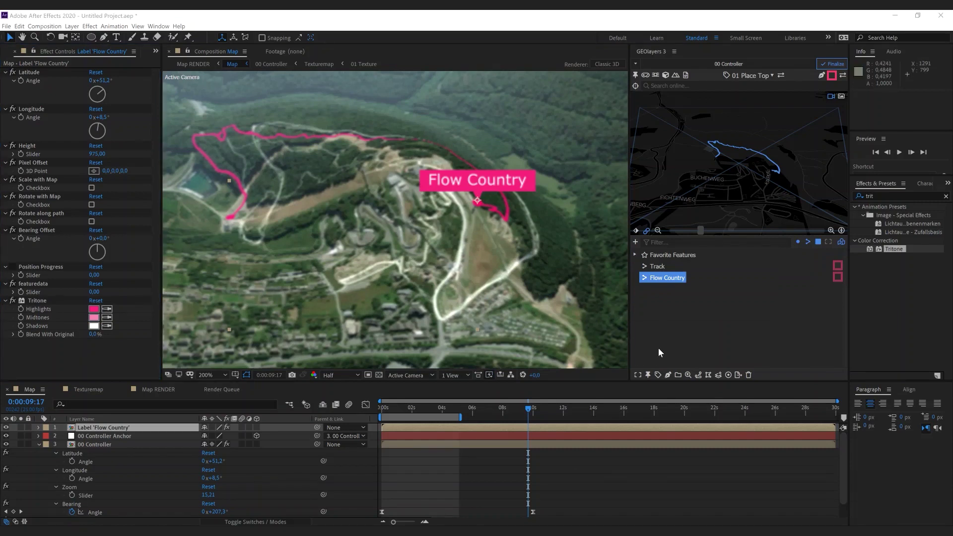
Step: Open the Track feature's settings for editing
double_click(668, 277)
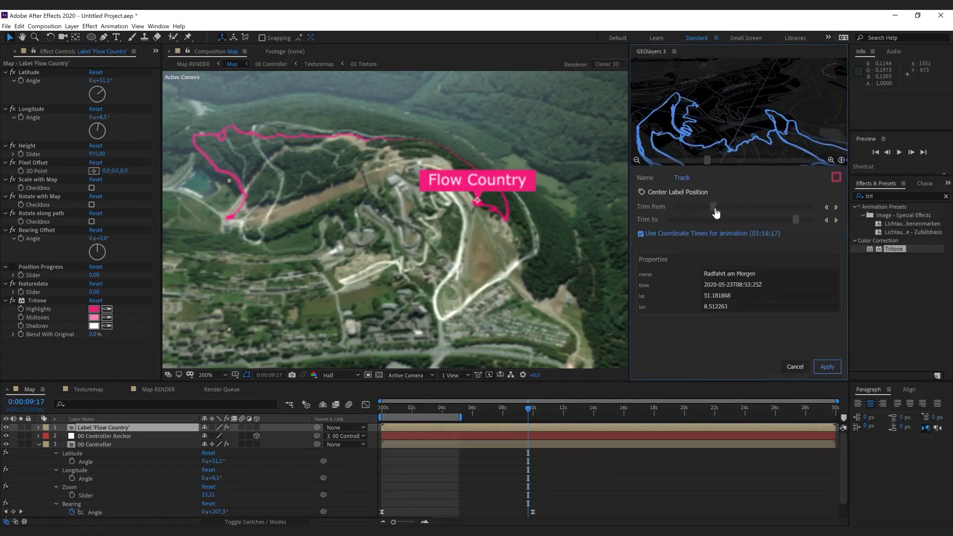